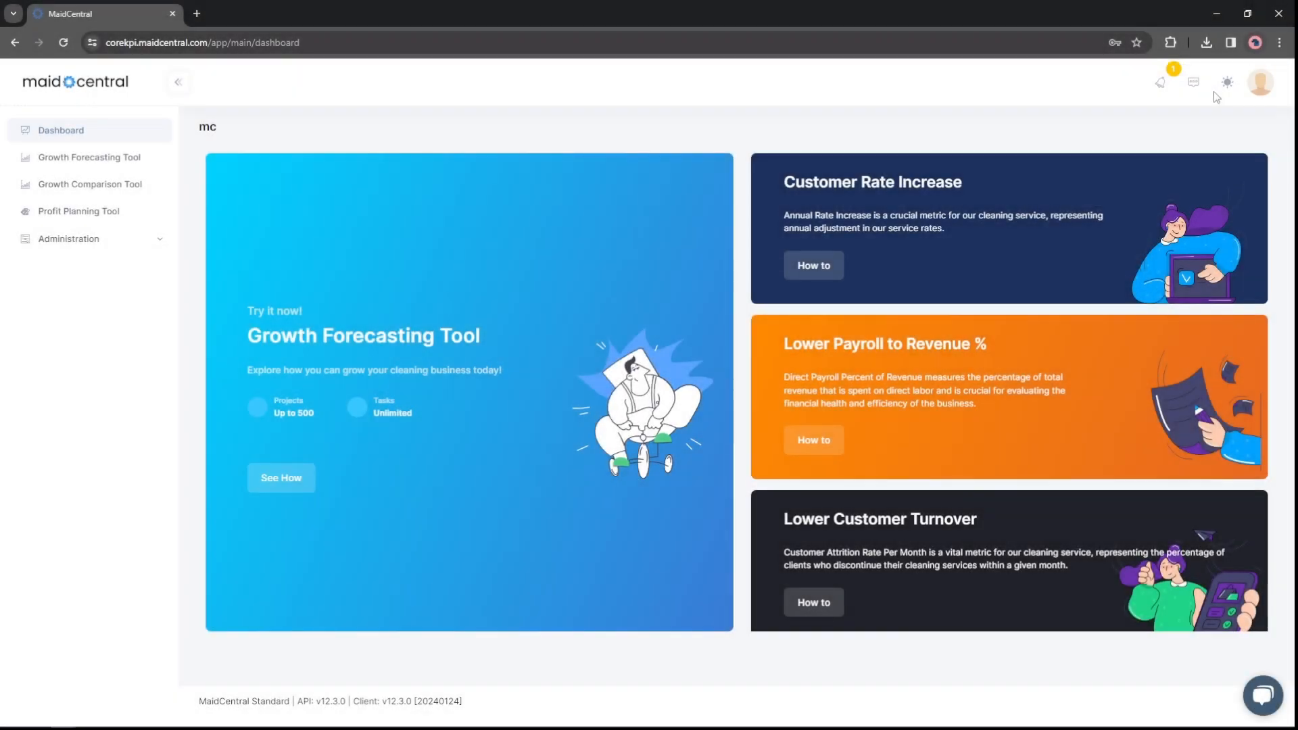
- Open the Growth Forecasting Tool and review its input numbers, realtime results and 10-year annual revenue chart
left_click(1259, 88)
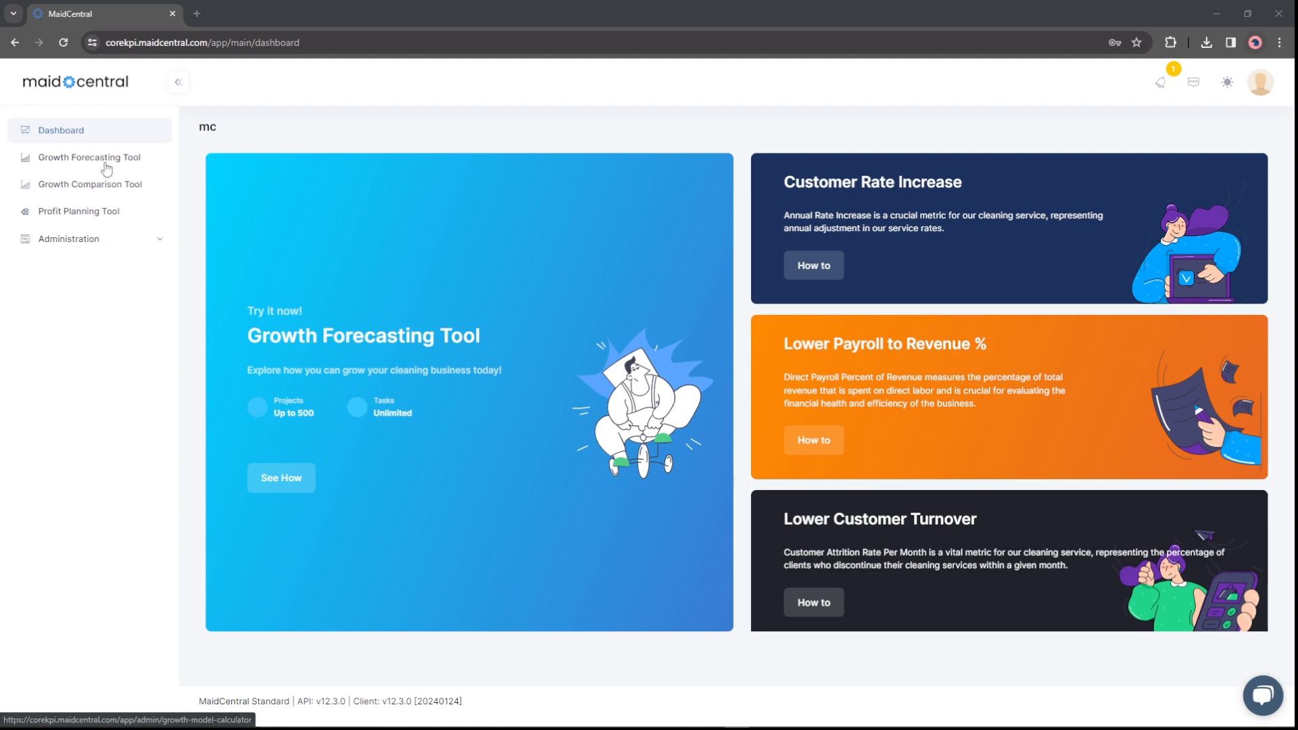
left_click(69, 164)
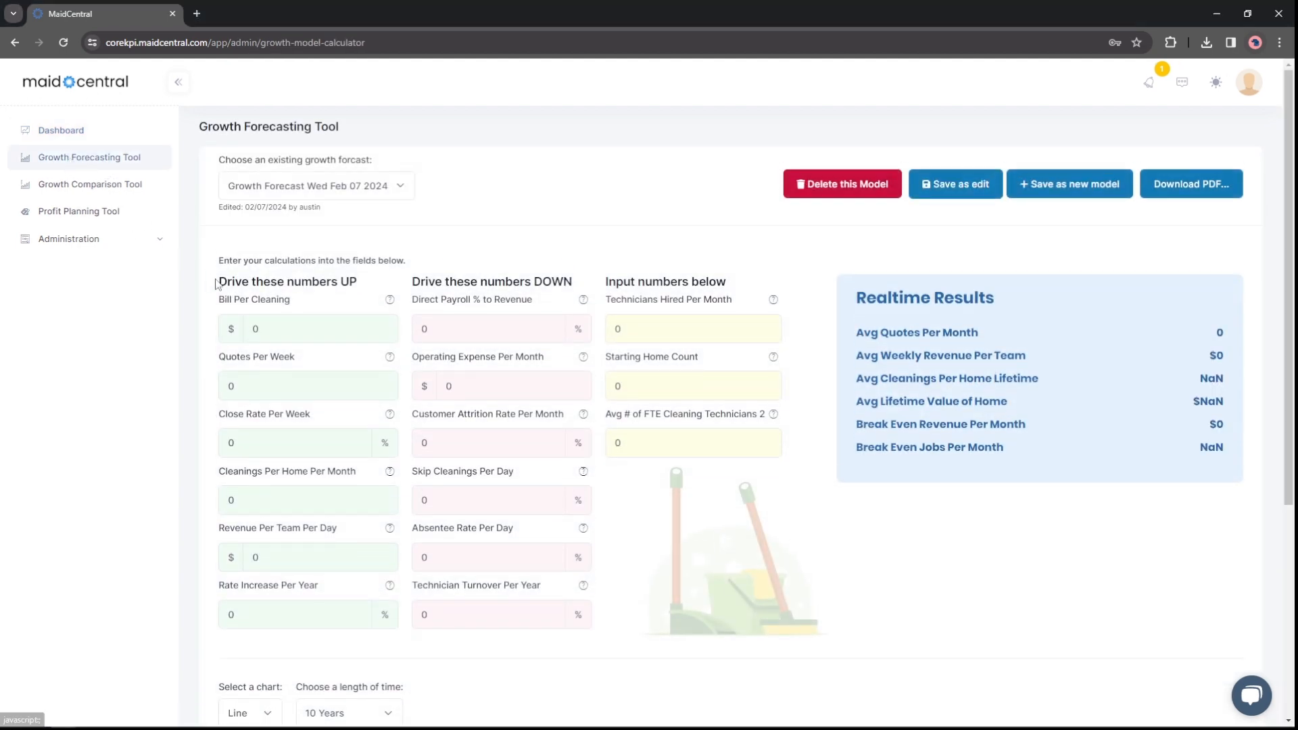
left_click_drag(218, 282, 281, 284)
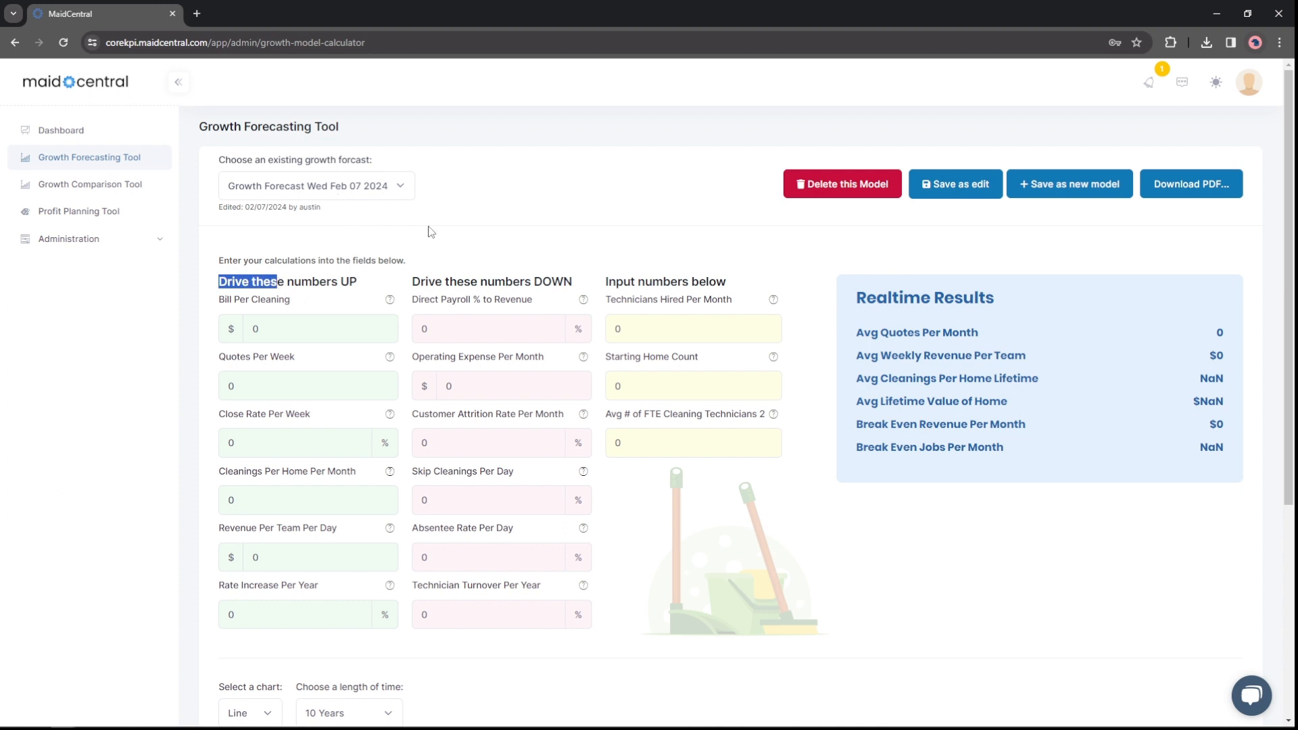
left_click(487, 215)
scroll(487, 226, "down", 2)
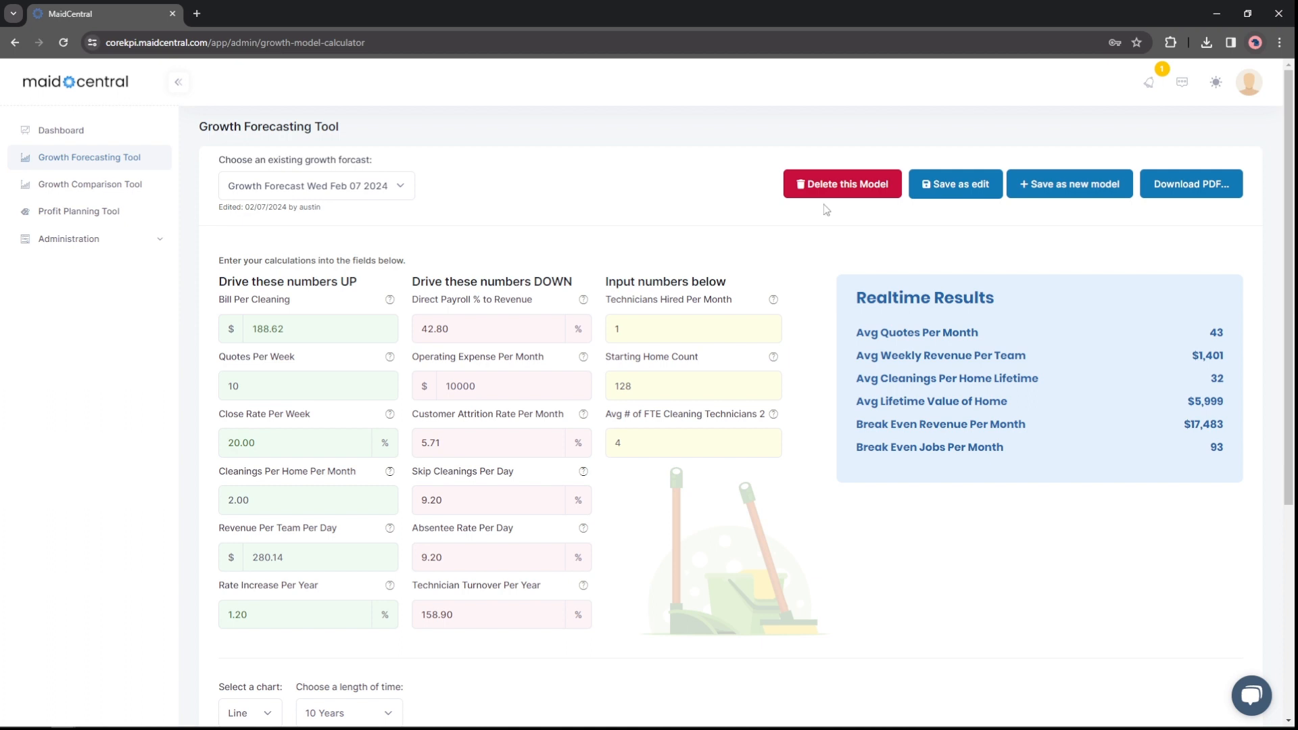
scroll(828, 211, "down", 5)
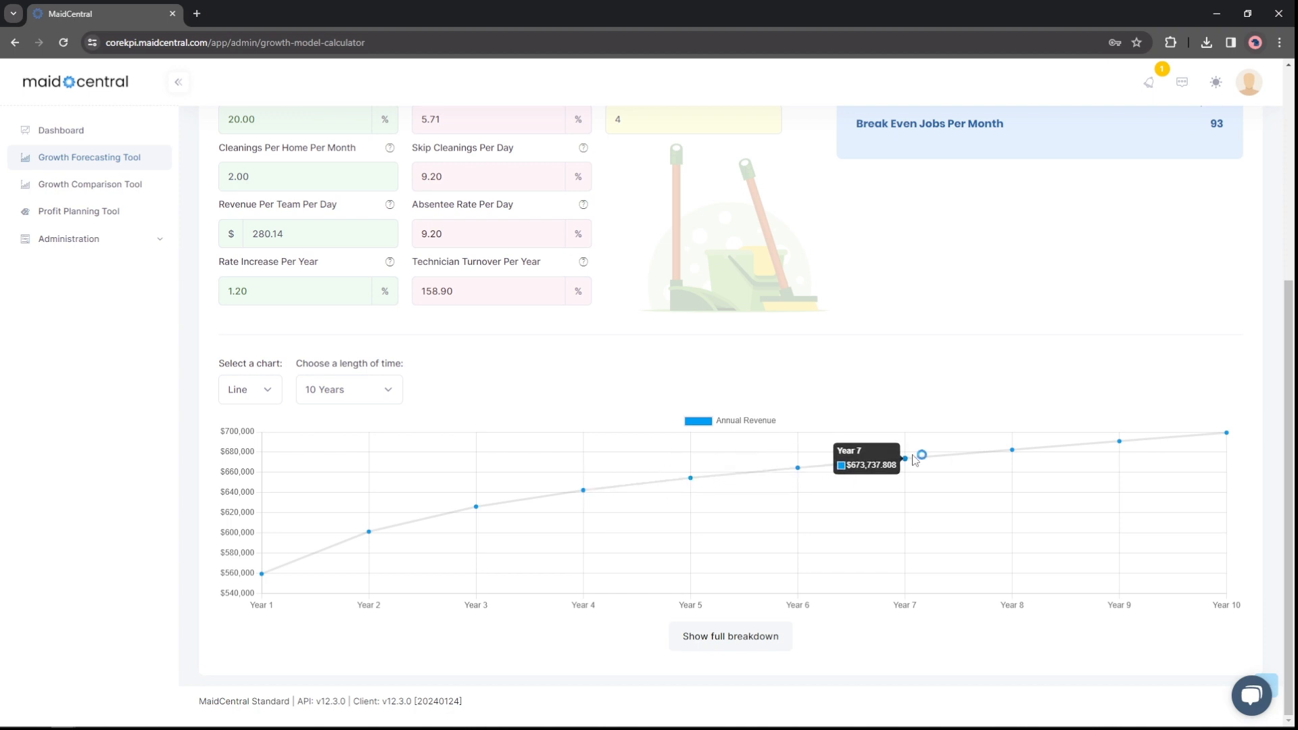
scroll(902, 454, "up", 5)
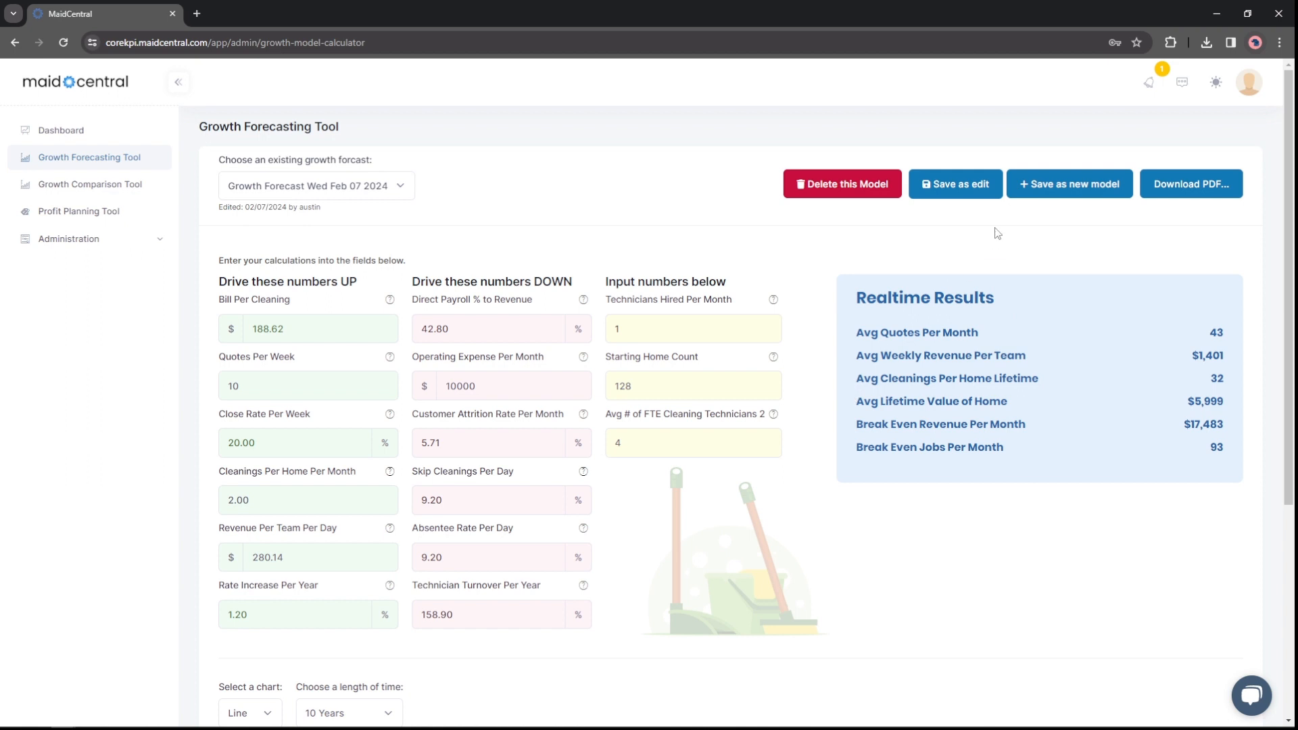
- Save the current growth forecast as a new model named "2024 Start"
left_click(1054, 184)
left_click(472, 169)
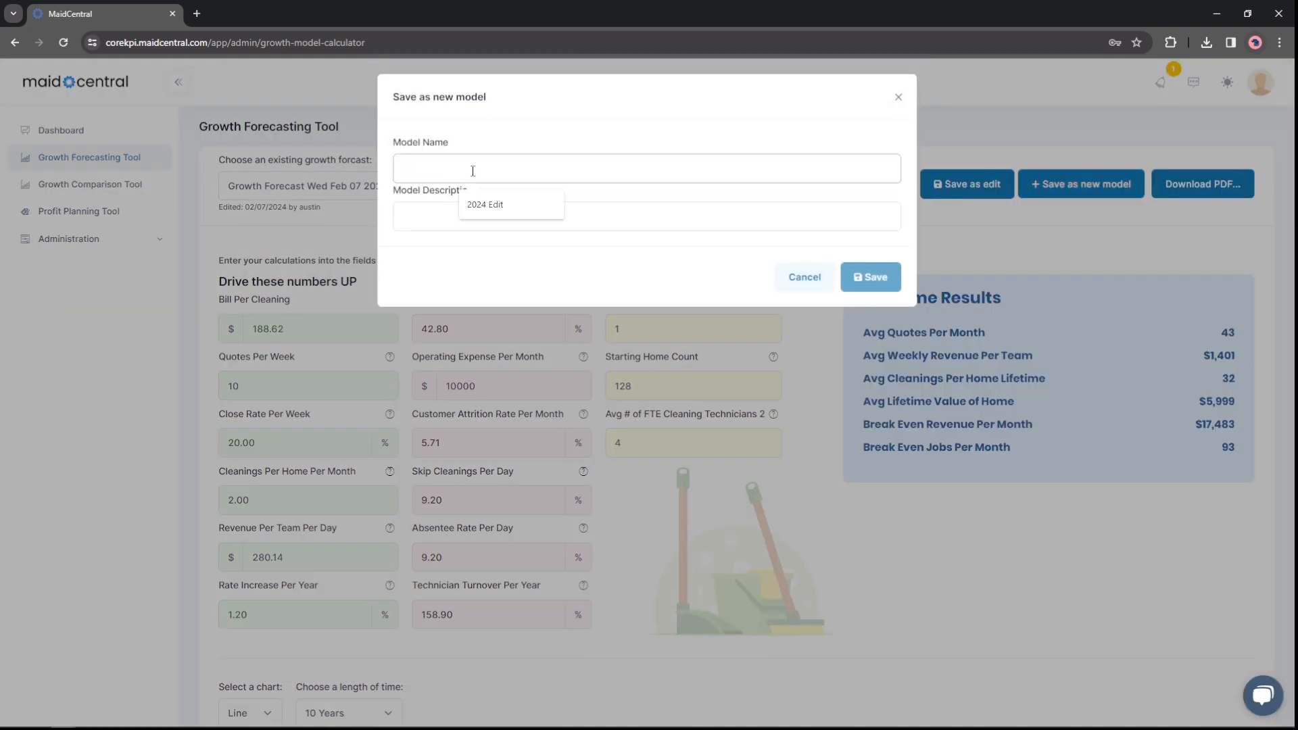
type("2024 Start")
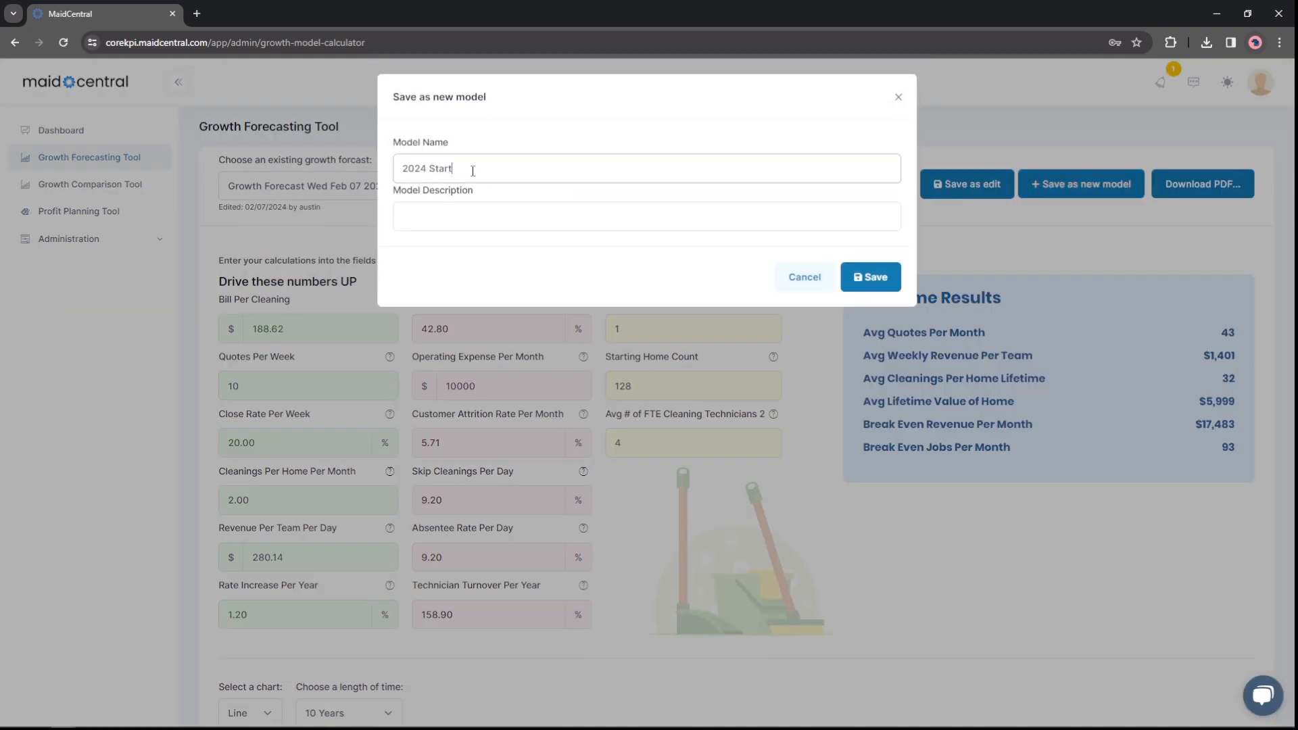
left_click(865, 272)
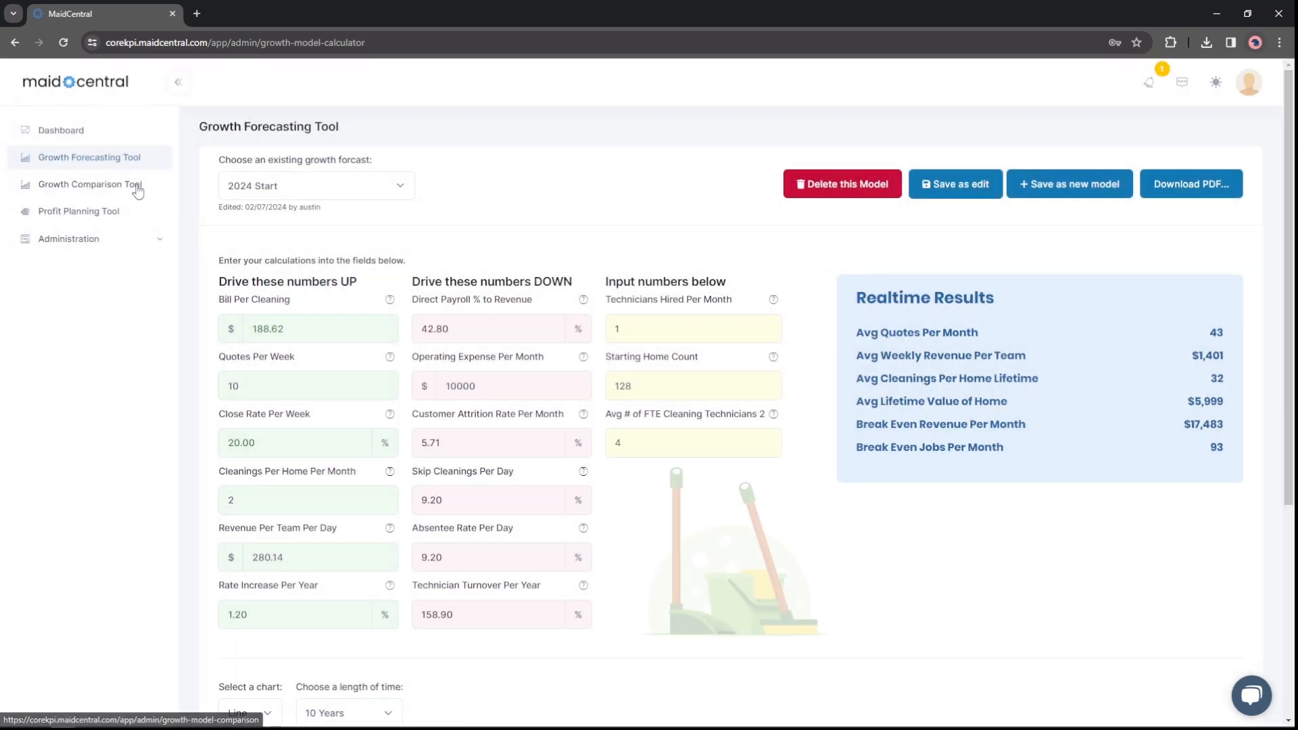
- Open the Growth Comparison Tool and choose the "2024 Start" model for the comparison
left_click(99, 184)
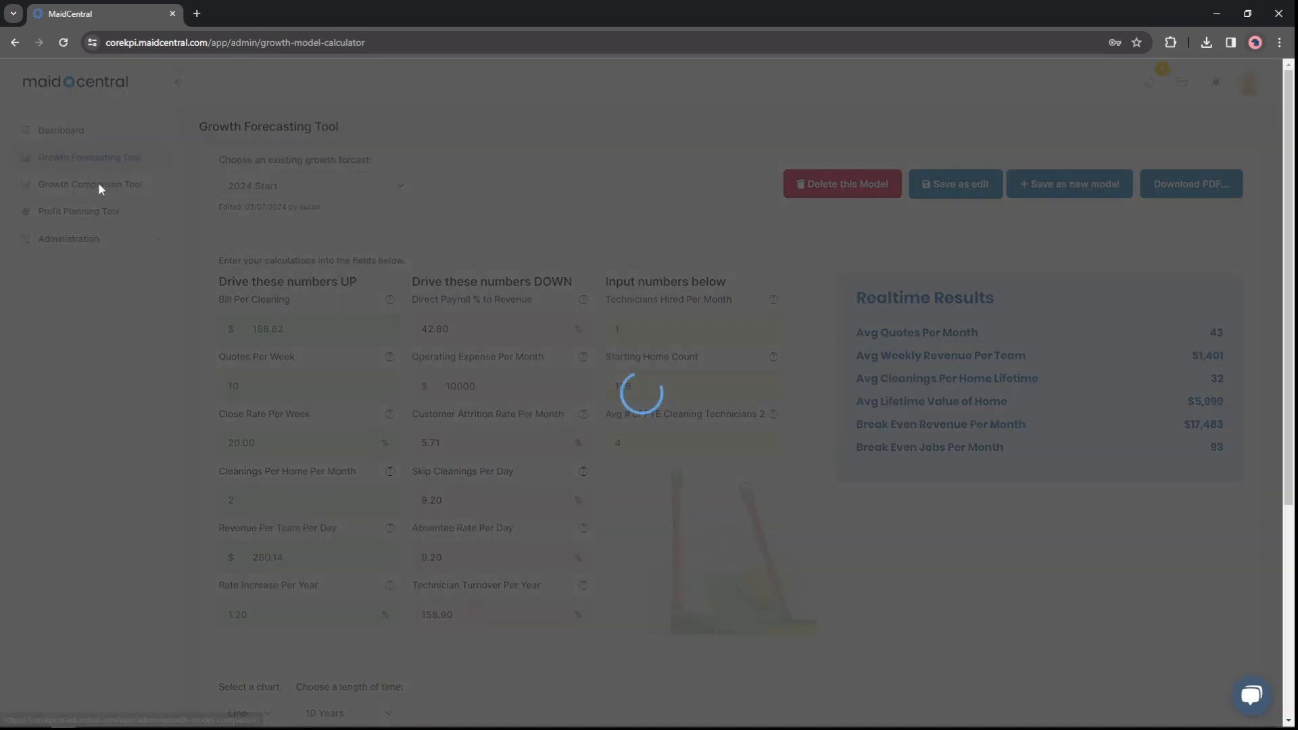
left_click(227, 195)
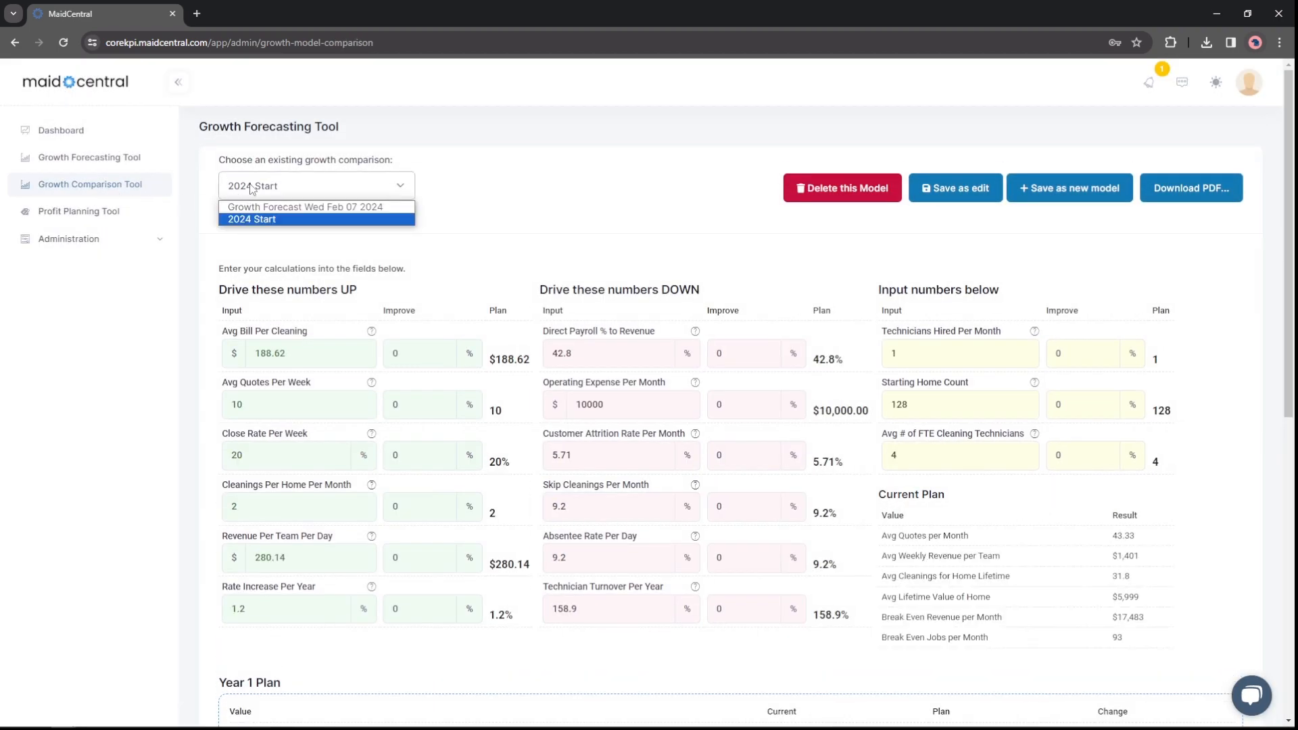
left_click(254, 224)
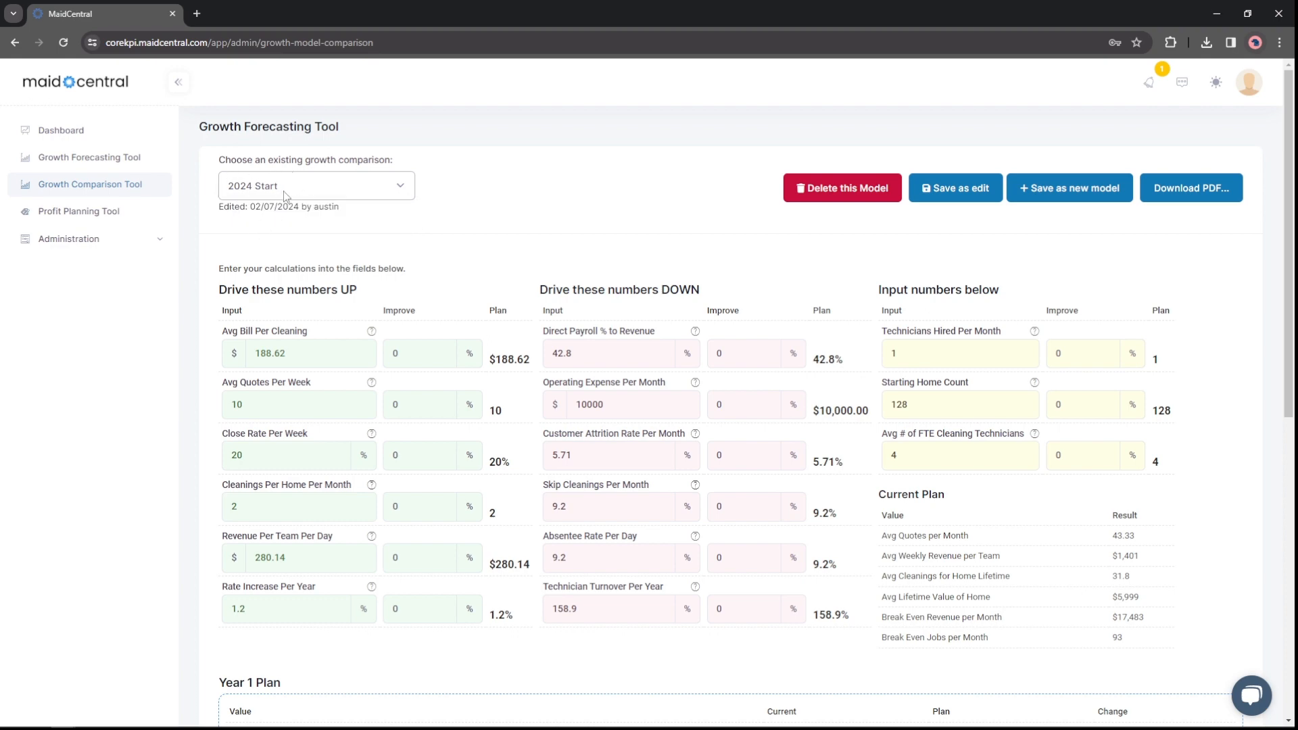
- Set the Avg Quotes Per Week improvement to 50% and compare the current and planned technician figures in the Year 1 Plan
scroll(486, 200, "down", 1)
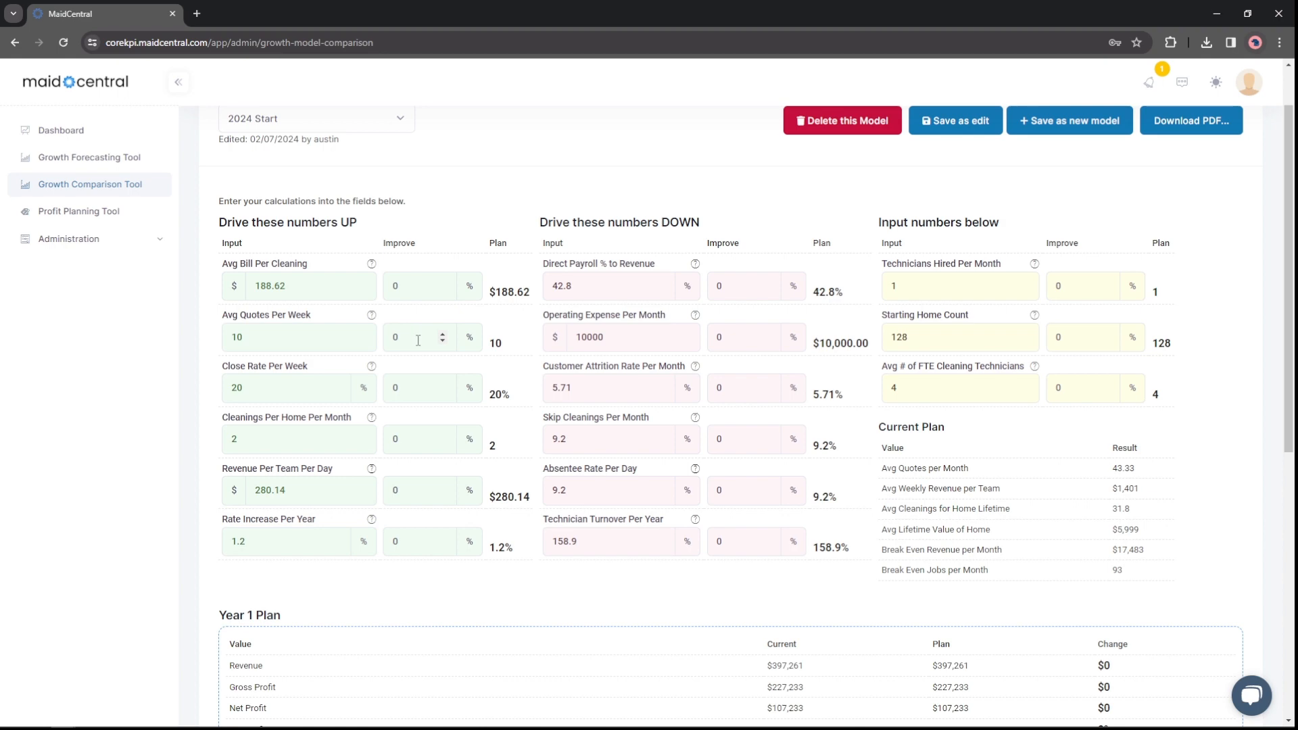
triple_click(442, 333)
left_click_drag(514, 352, 491, 343)
double_click(455, 343)
type("50")
left_click_drag(536, 335, 475, 351)
scroll(797, 641, "down", 2)
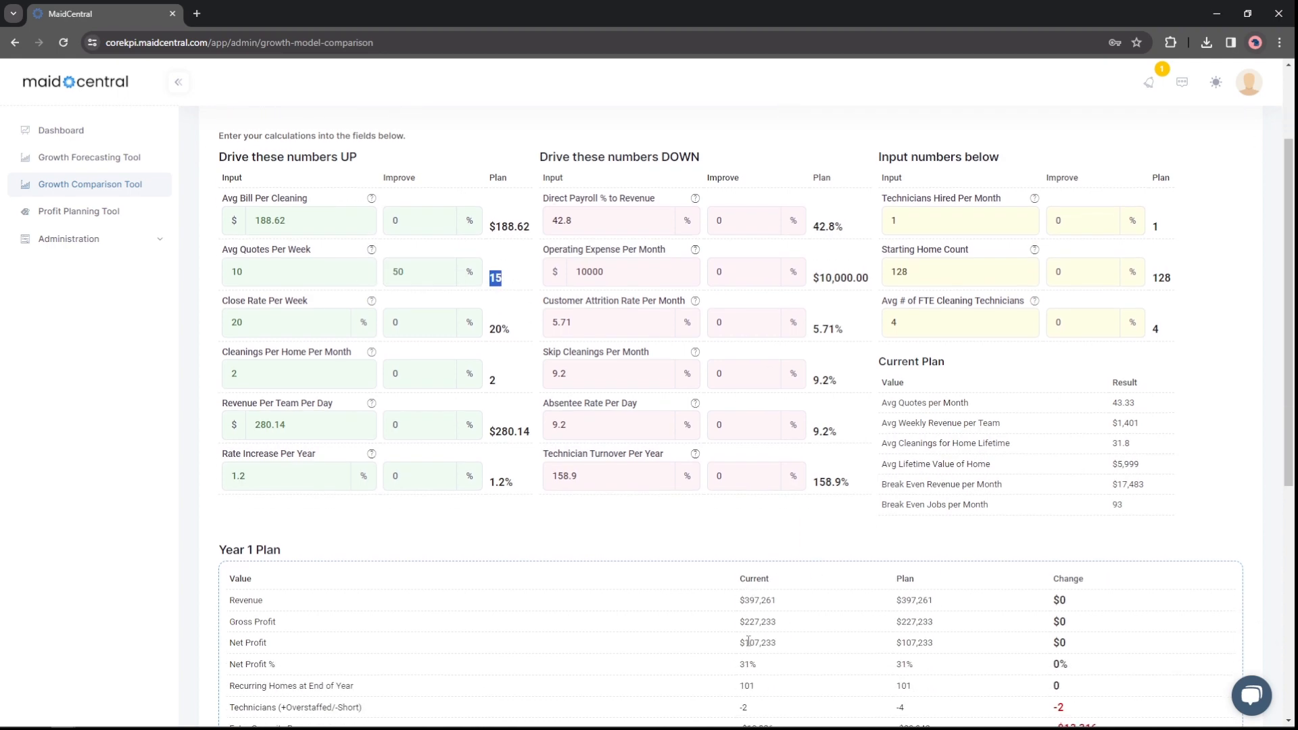
left_click_drag(736, 531, 1076, 533)
scroll(835, 564, "down", 2)
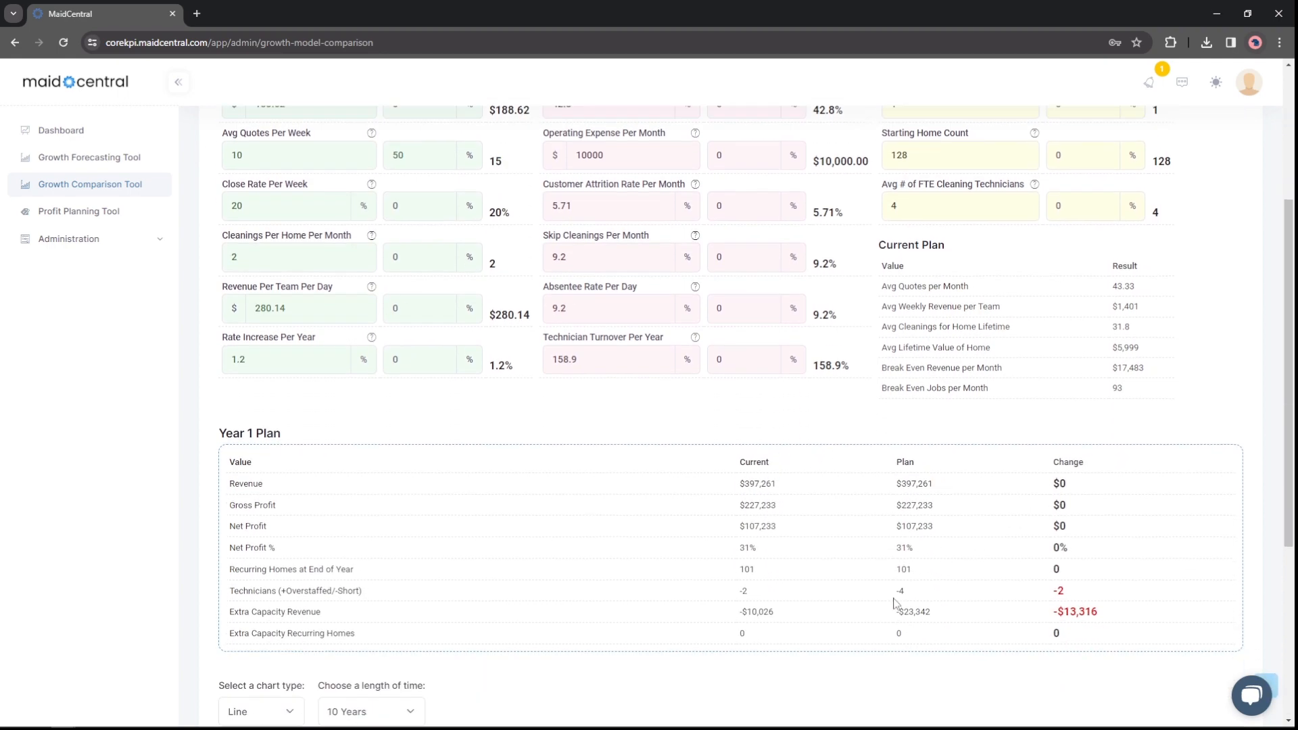
left_click_drag(739, 504, 1095, 509)
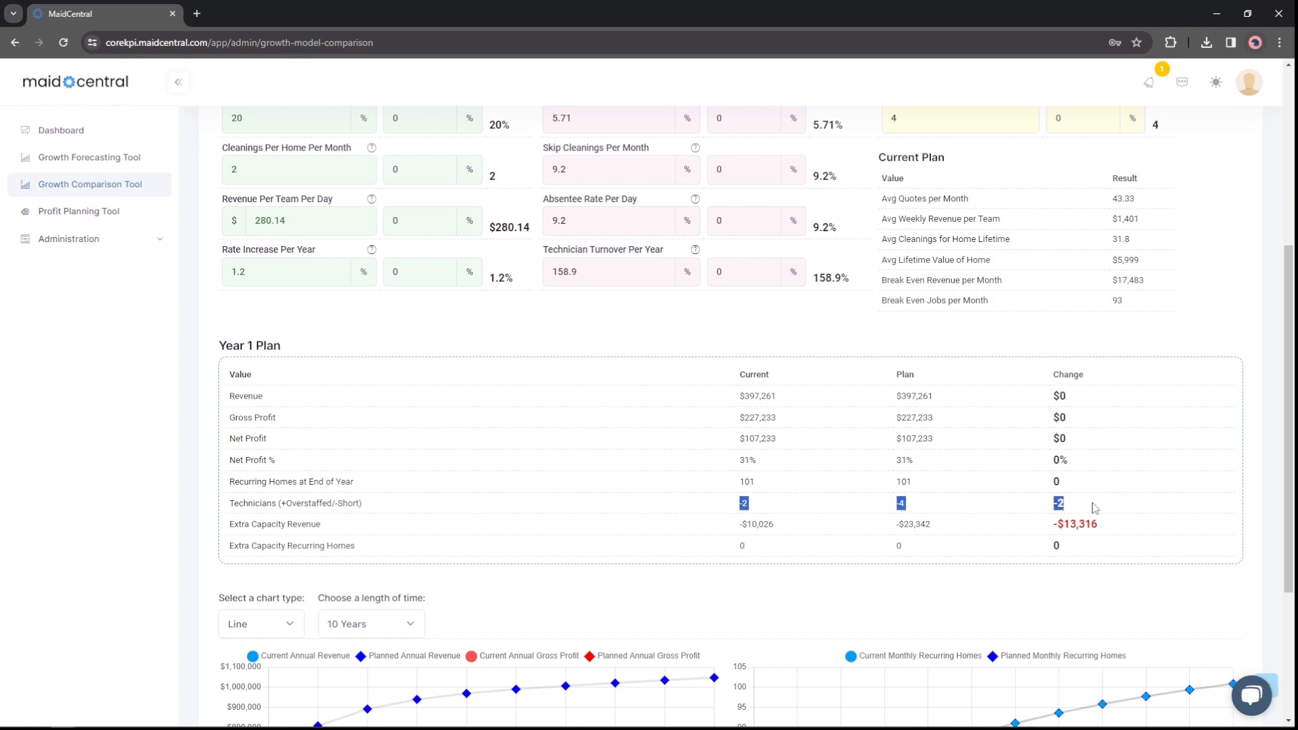
left_click(906, 481)
- Set the Technicians Hired Per Month improvement to 100% and check the revenue change in the Year 1 Plan
scroll(906, 481, "up", 4)
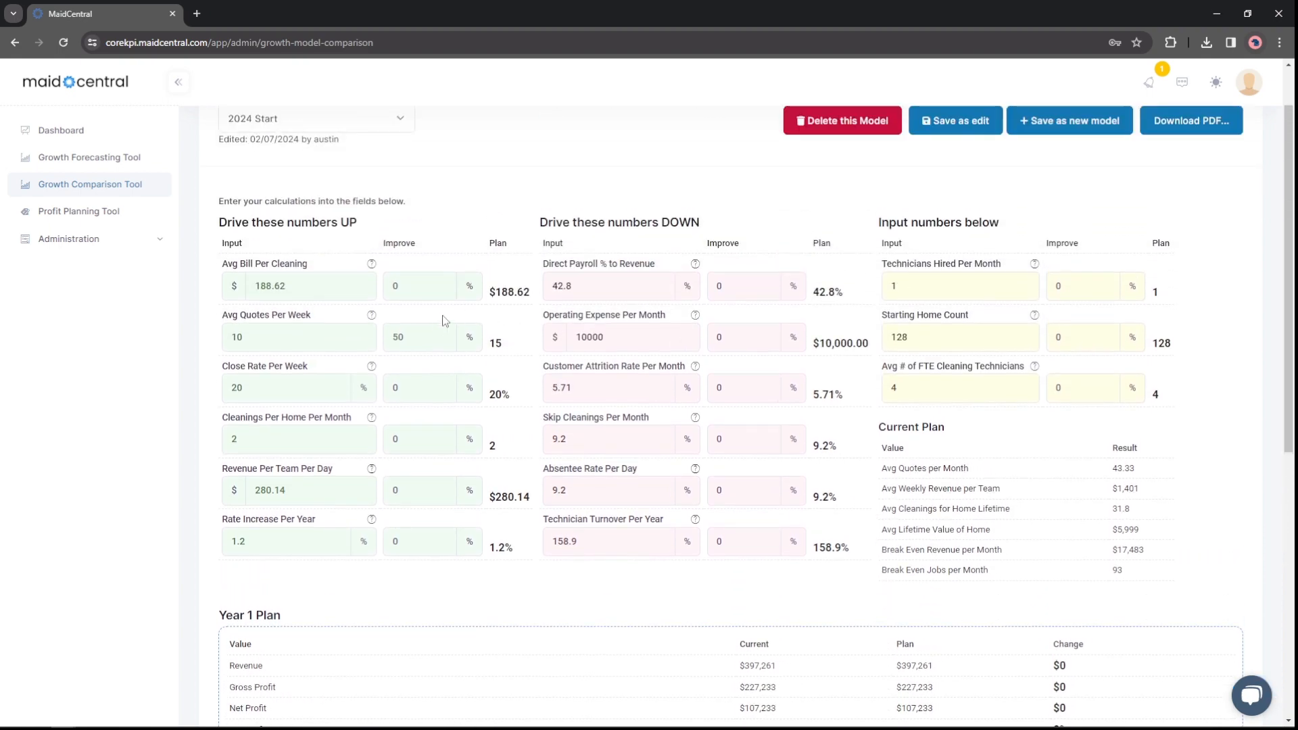
left_click(1078, 286)
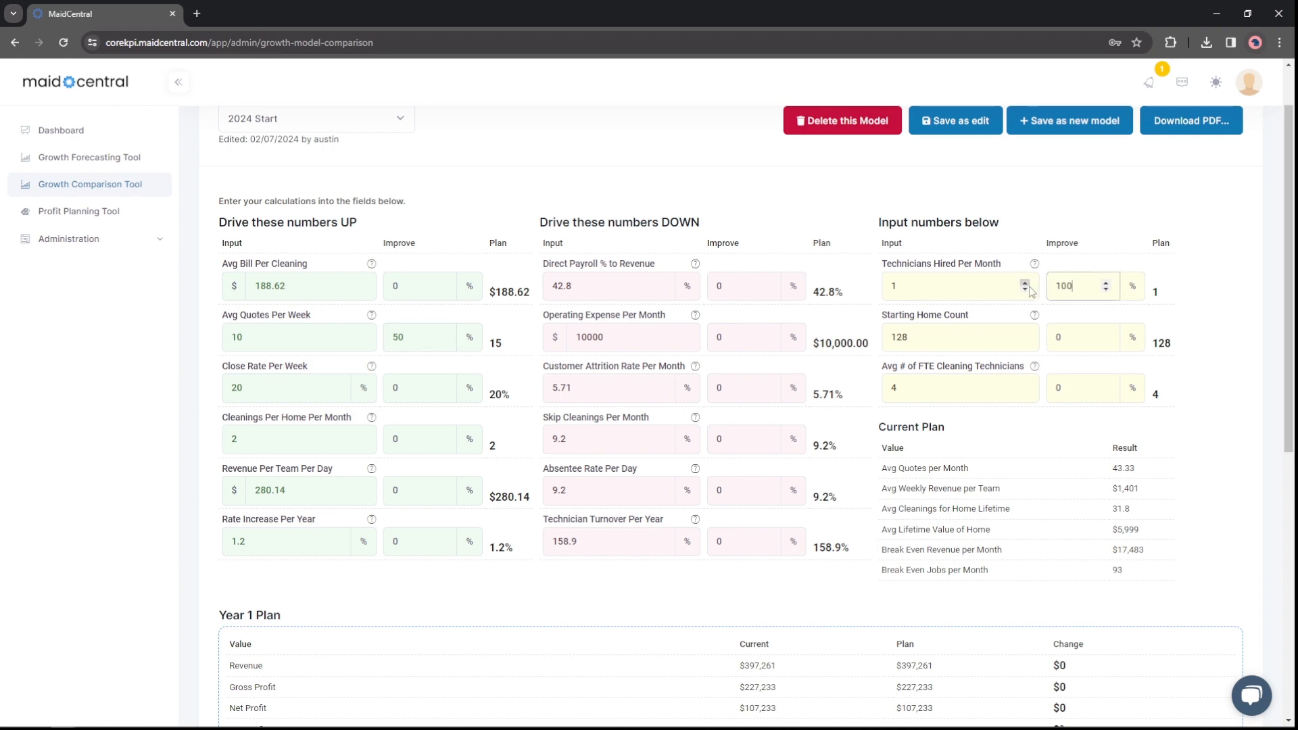
key("Tab")
scroll(1049, 516, "down", 2)
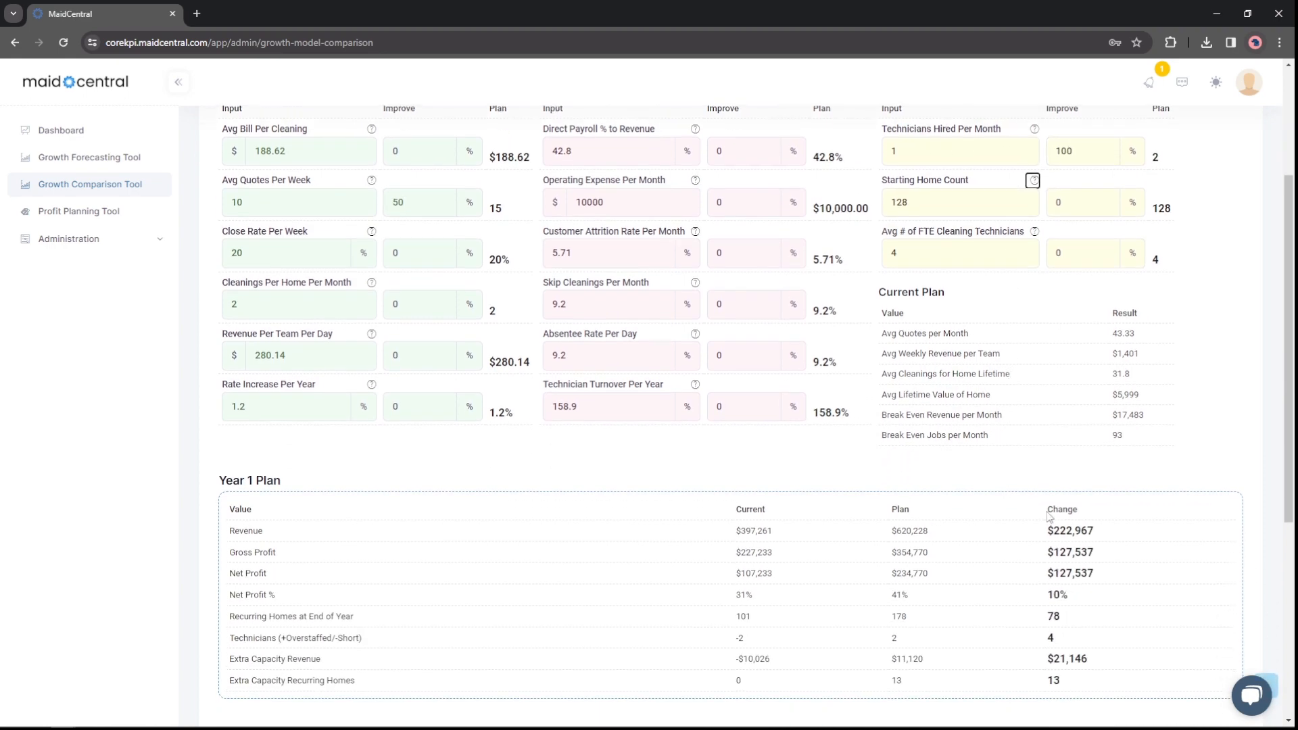
left_click_drag(1048, 530, 1112, 536)
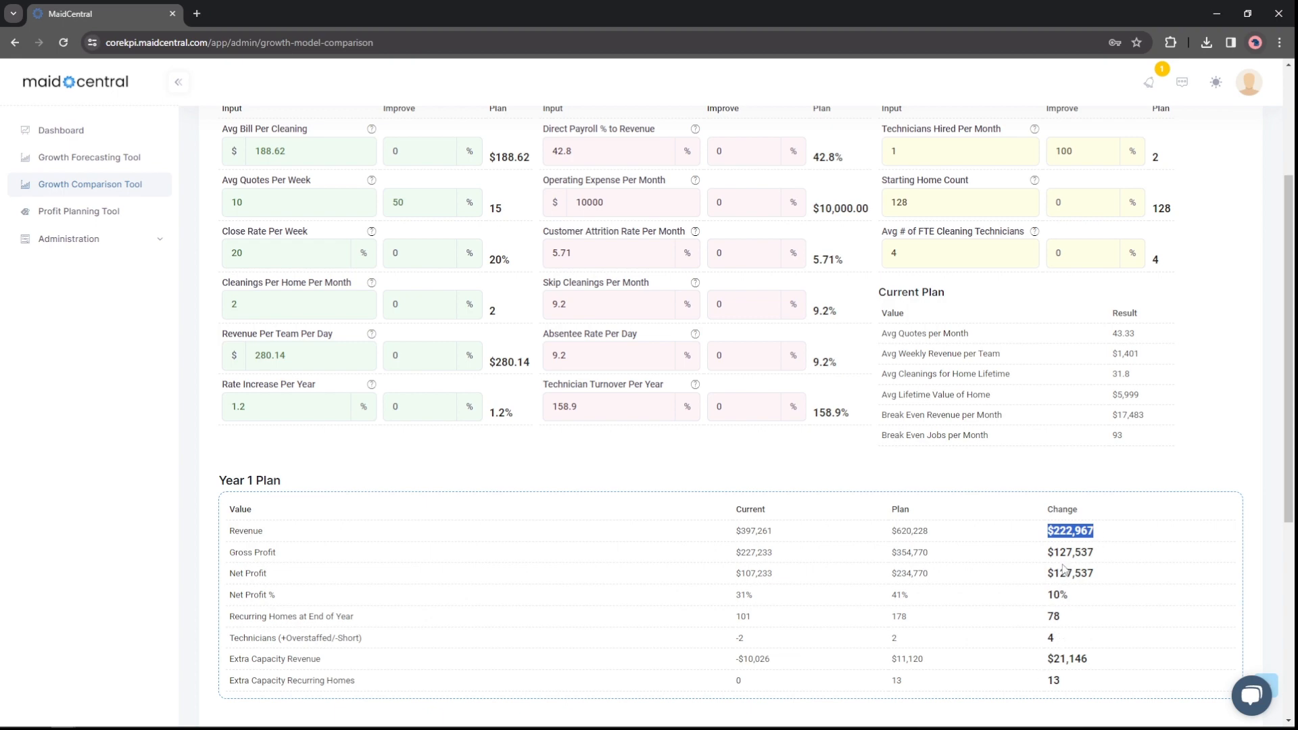
- Set the improvements to 100% for Avg Quotes Per Week and 200% for Technicians Hired Per Month
scroll(1063, 570, "up", 1)
double_click(397, 270)
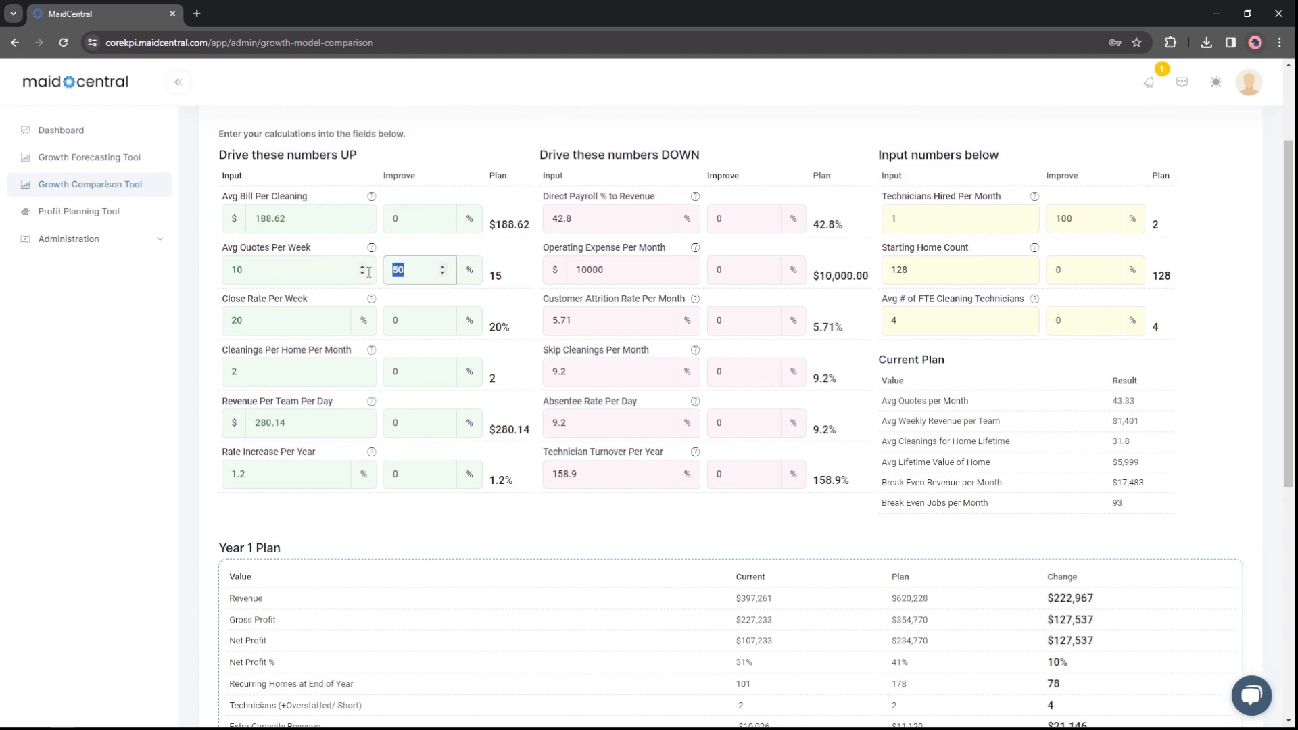
type("100")
key("Tab")
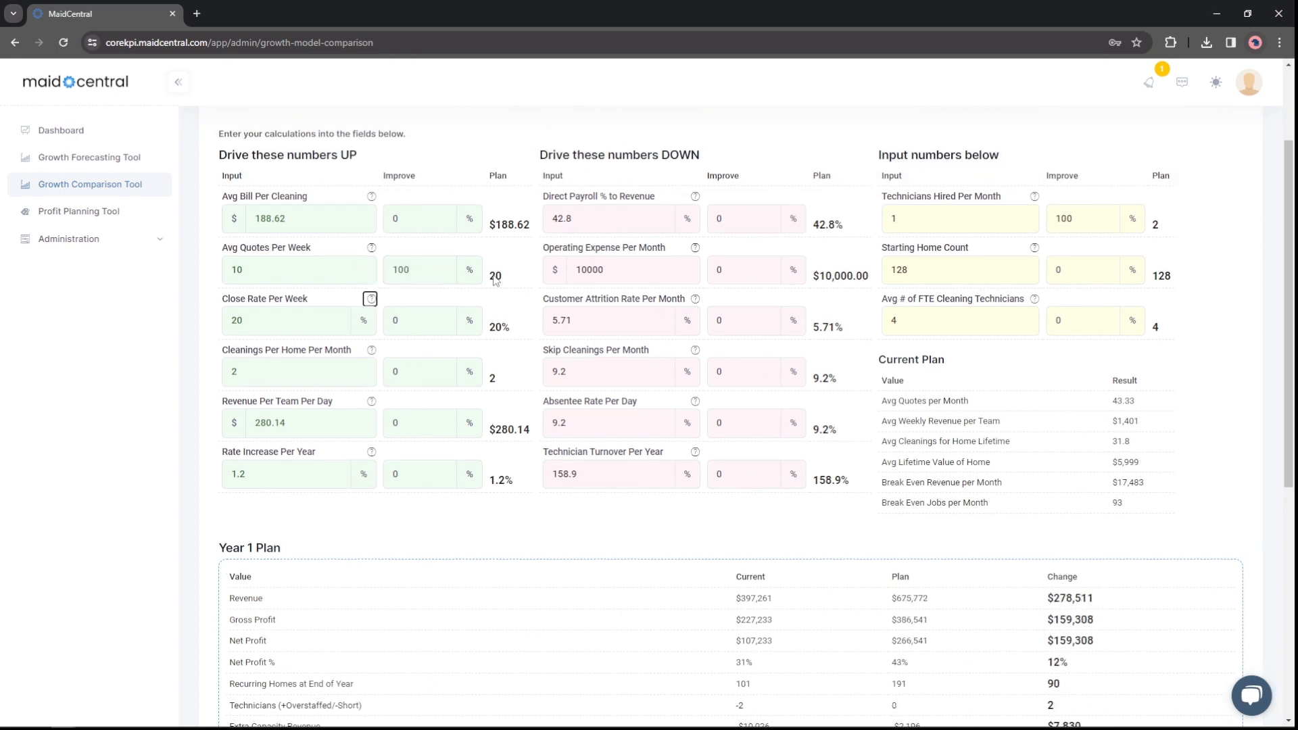
double_click(1076, 224)
type("200")
key("Tab")
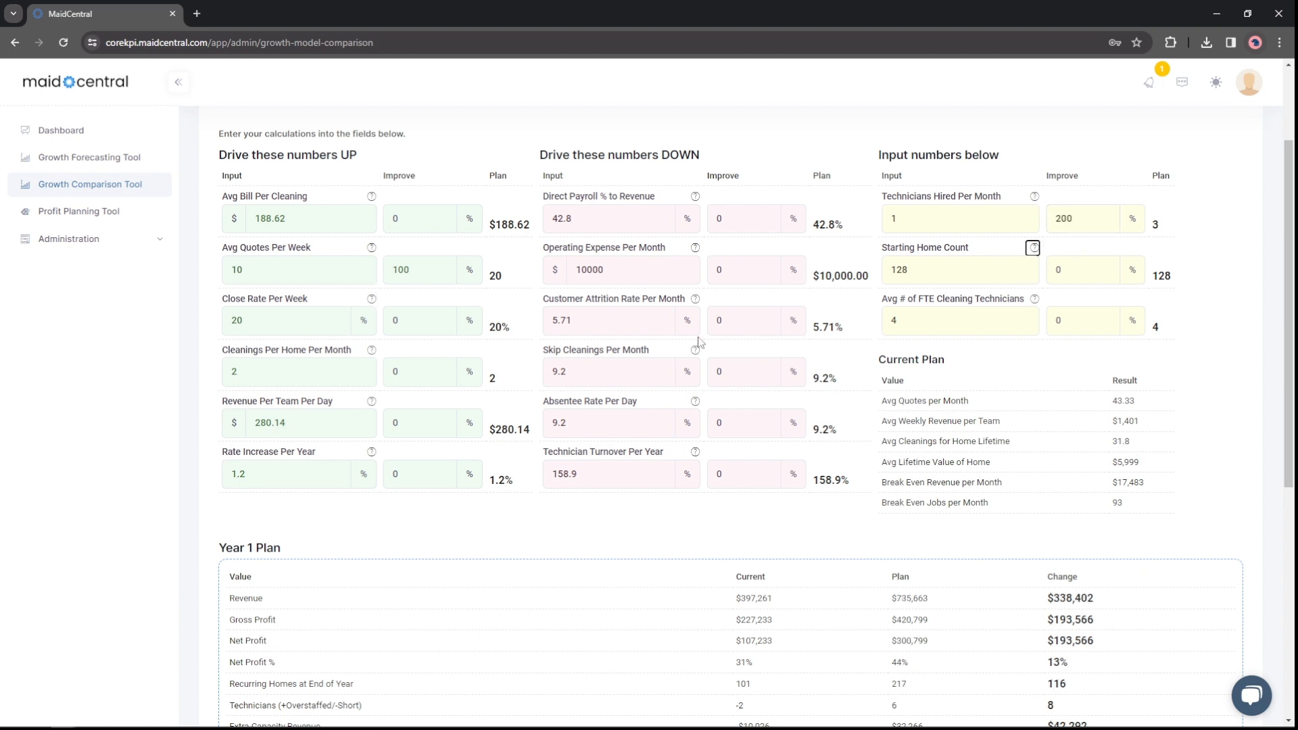
- Try a 200% improvement for Avg Quotes Per Week and set it back to 100%
double_click(401, 270)
type("200")
key("Tab")
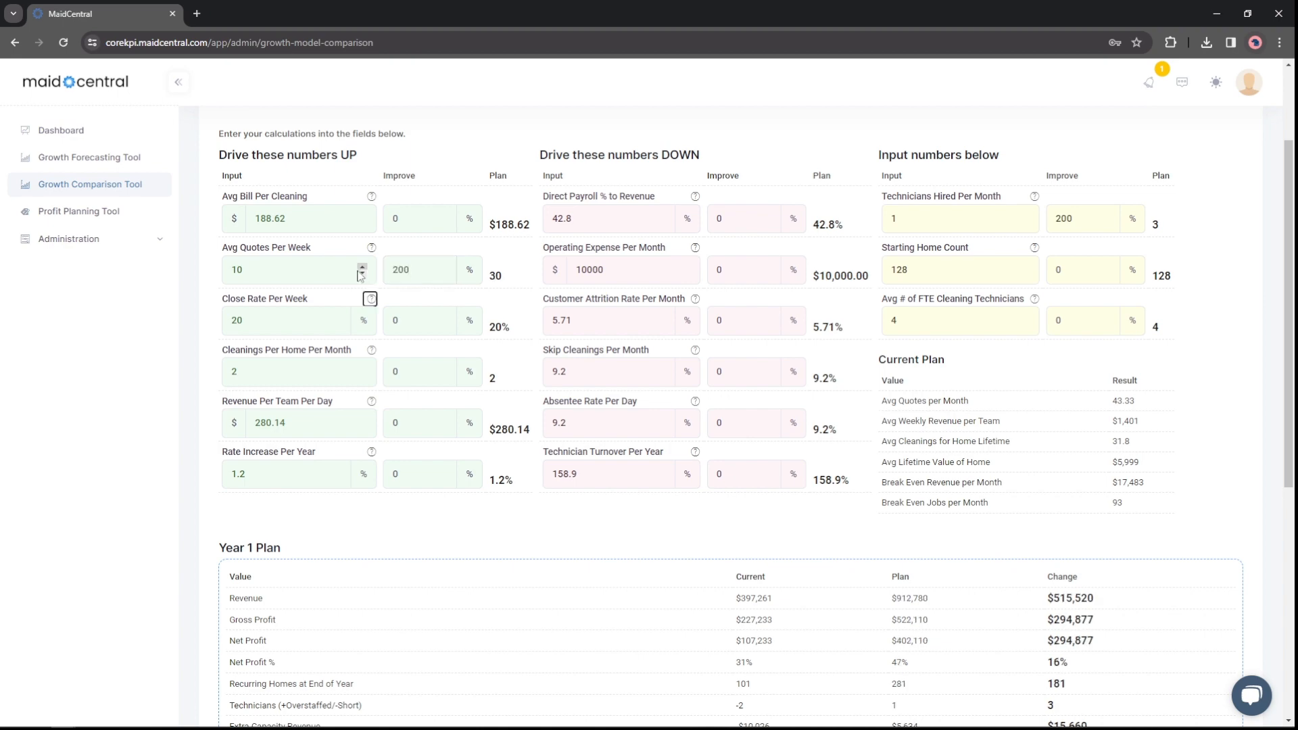
double_click(401, 269)
type("100")
- Try a 10% improvement for Avg Bill Per Cleaning and reset it to 0%
double_click(406, 219)
type("10")
key("Tab")
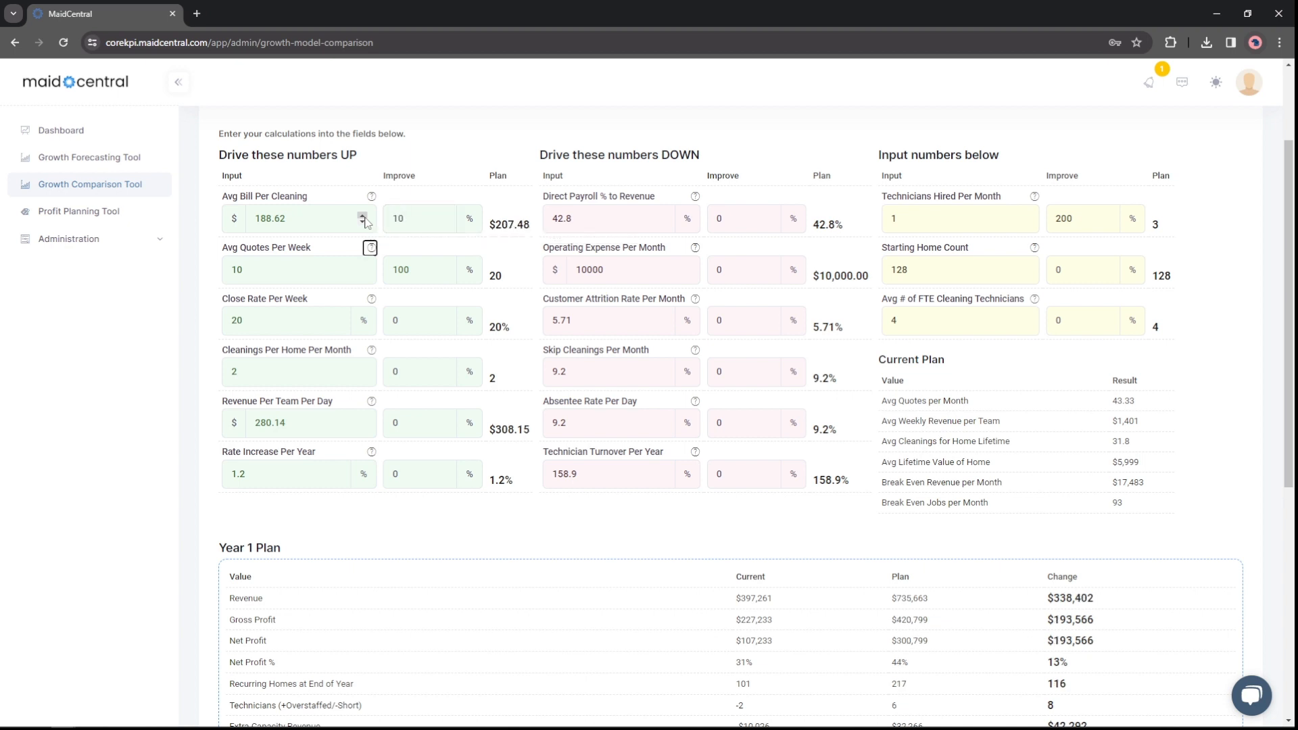
double_click(426, 227)
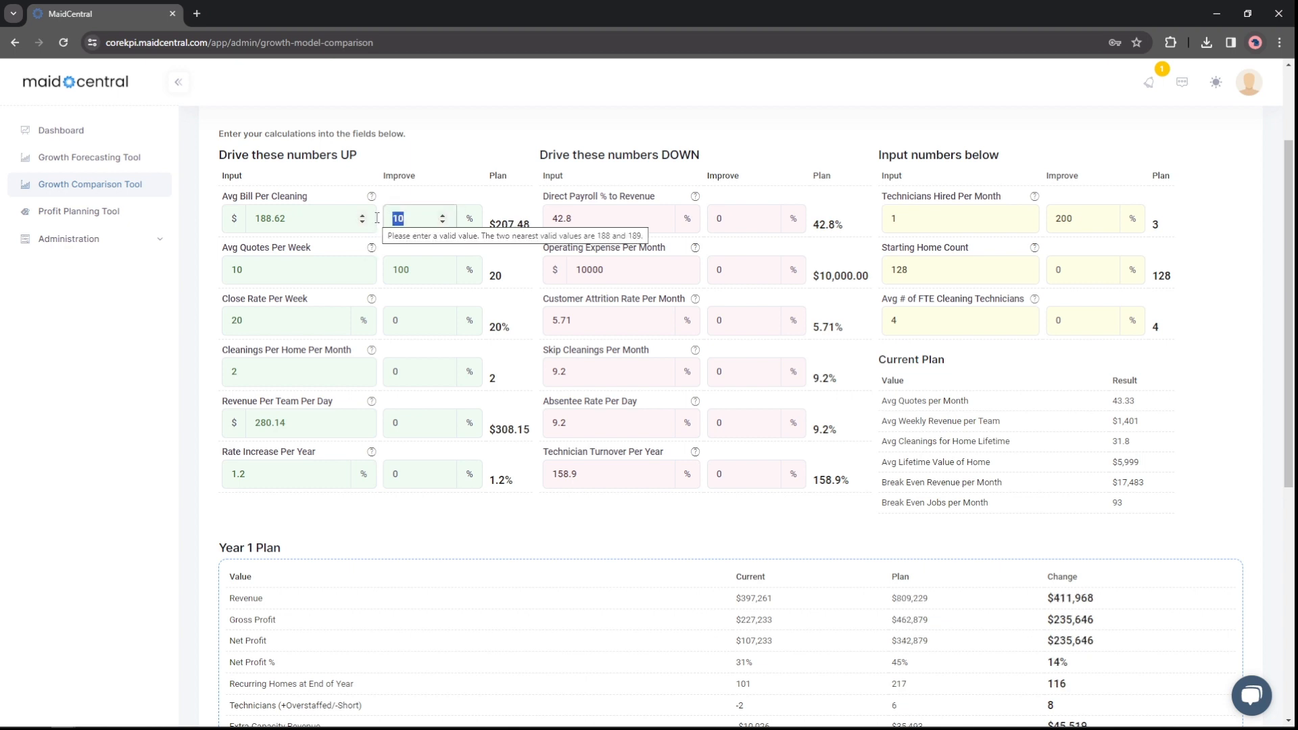
type("0")
key("Tab")
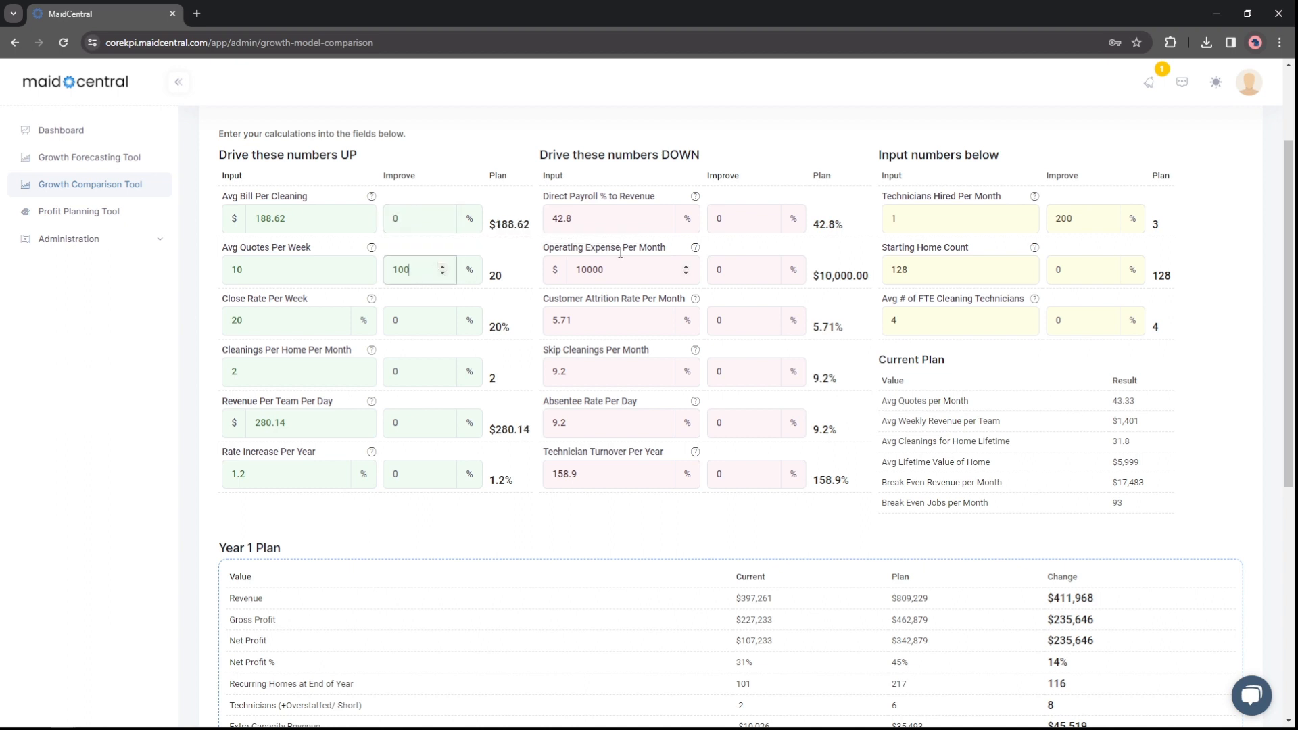
- Try a 300% improvement for Technicians Hired Per Month and return it to 200%
double_click(1068, 218)
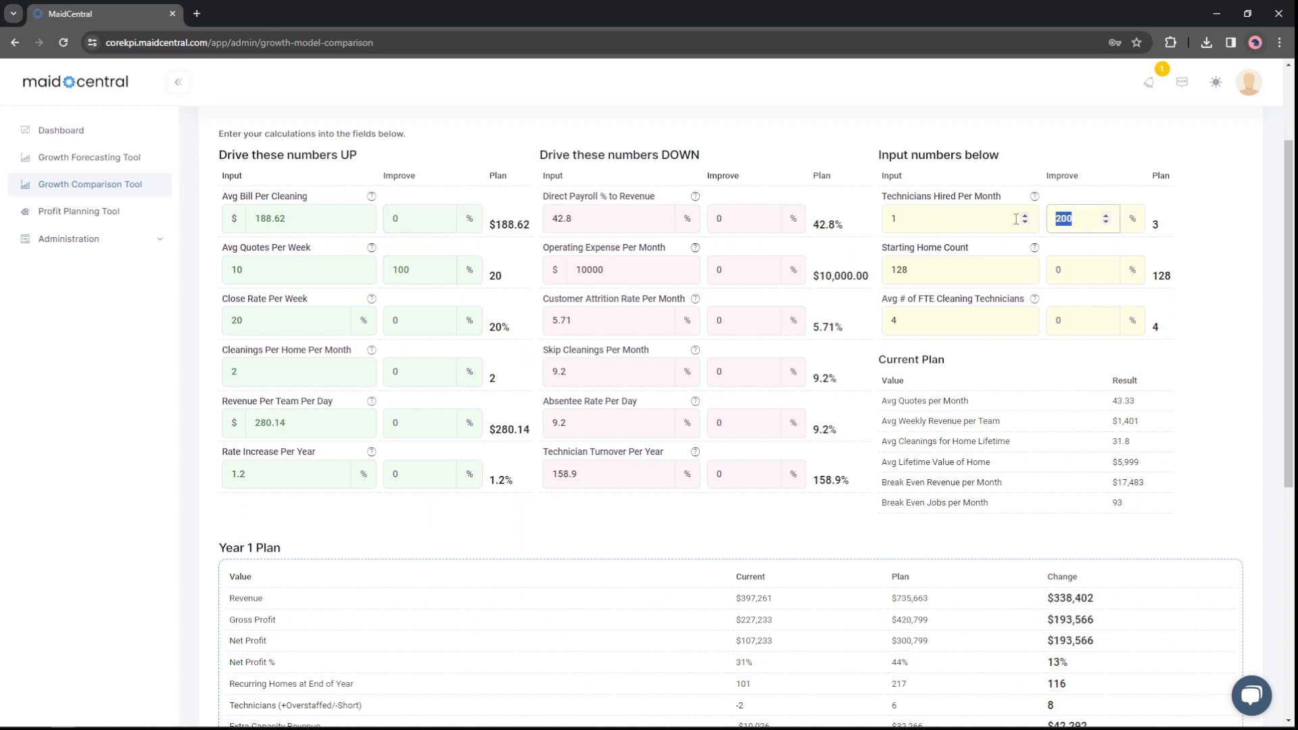
type("300")
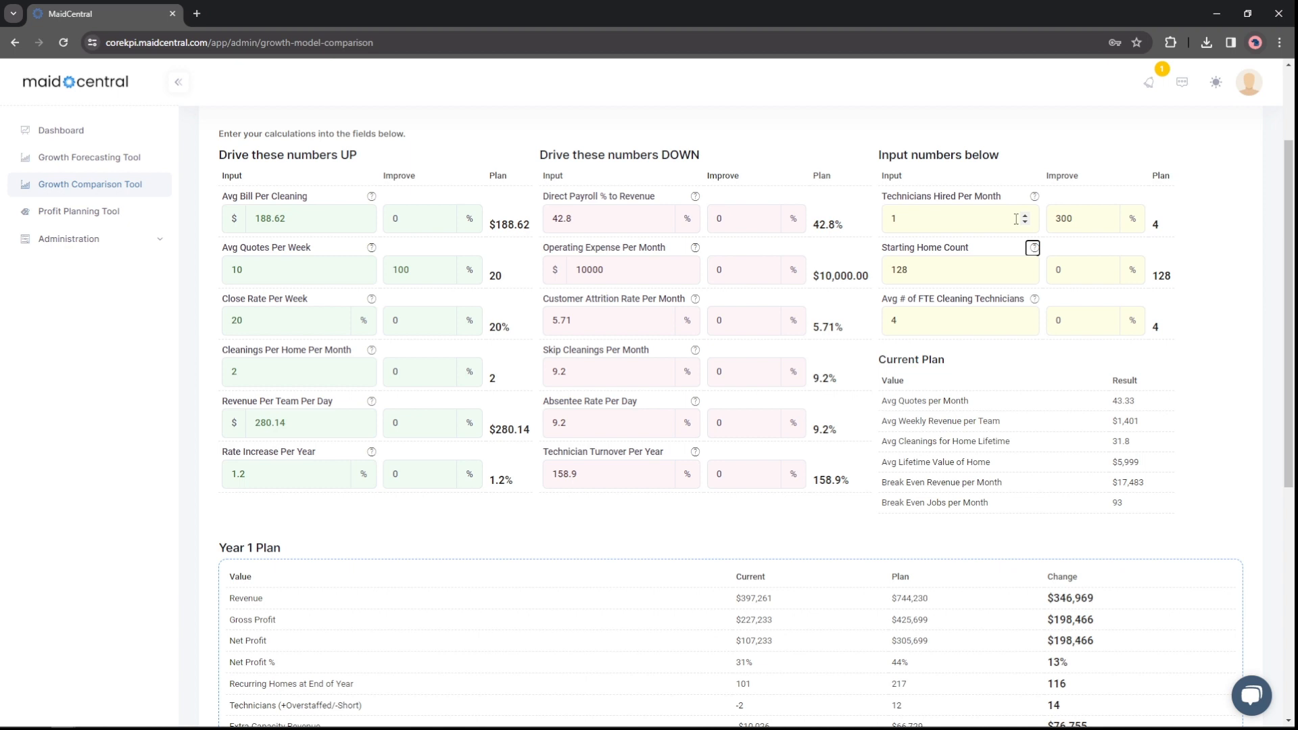
key("ctrl+a")
type("200")
- Set the improvements to 150% for Avg Quotes Per Week and 5% for Avg Bill Per Cleaning
double_click(401, 269)
type("1")
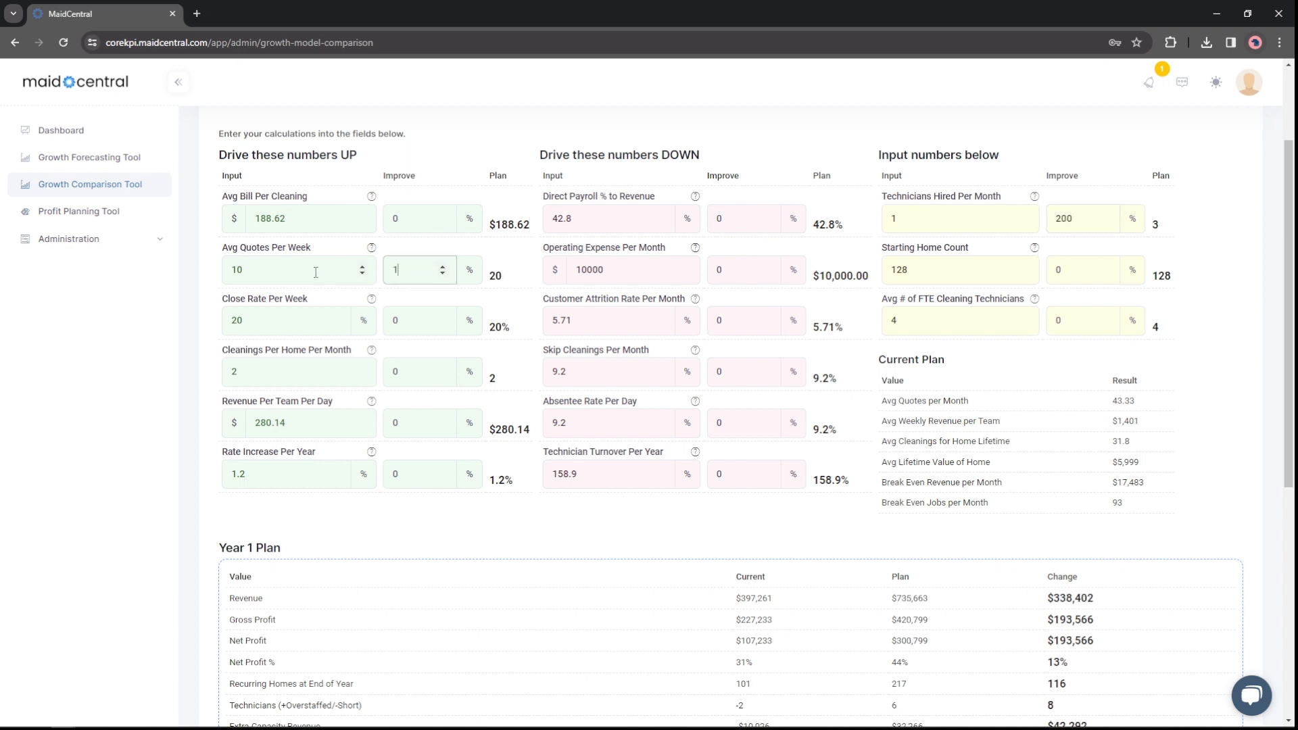
key("Tab")
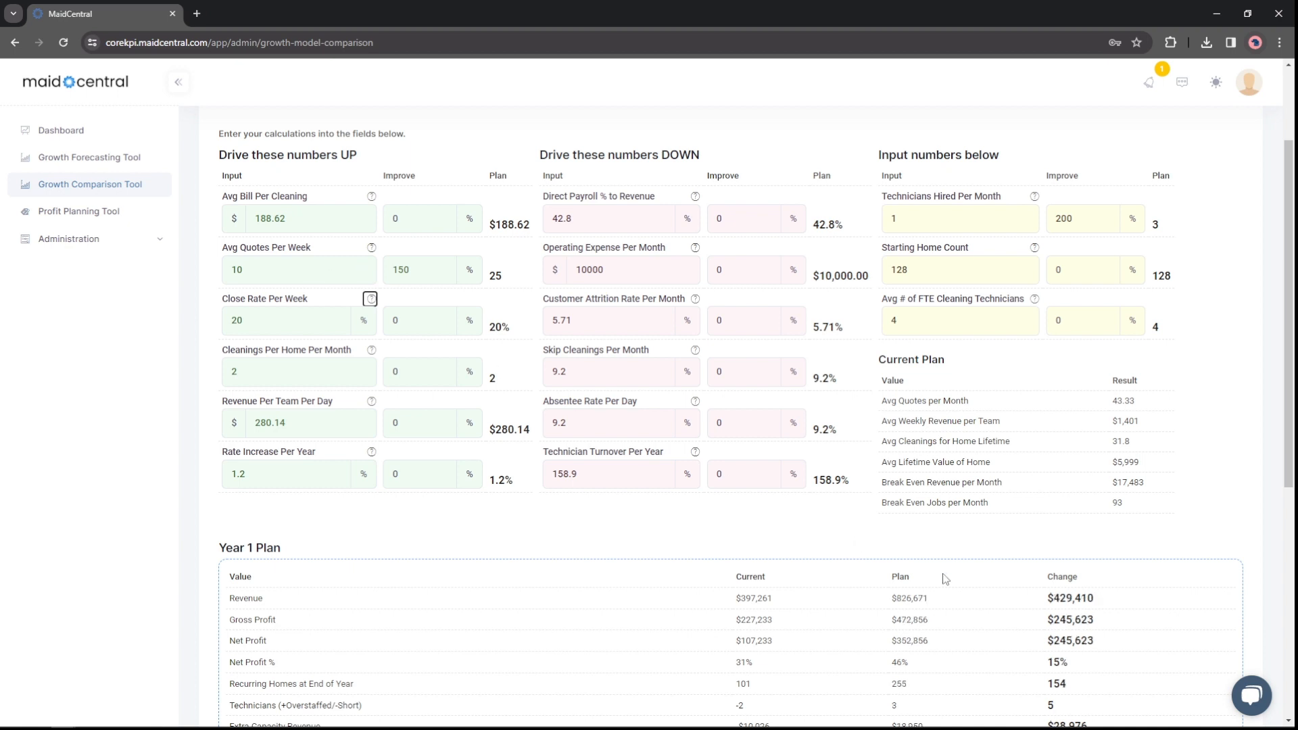
double_click(395, 219)
type("5")
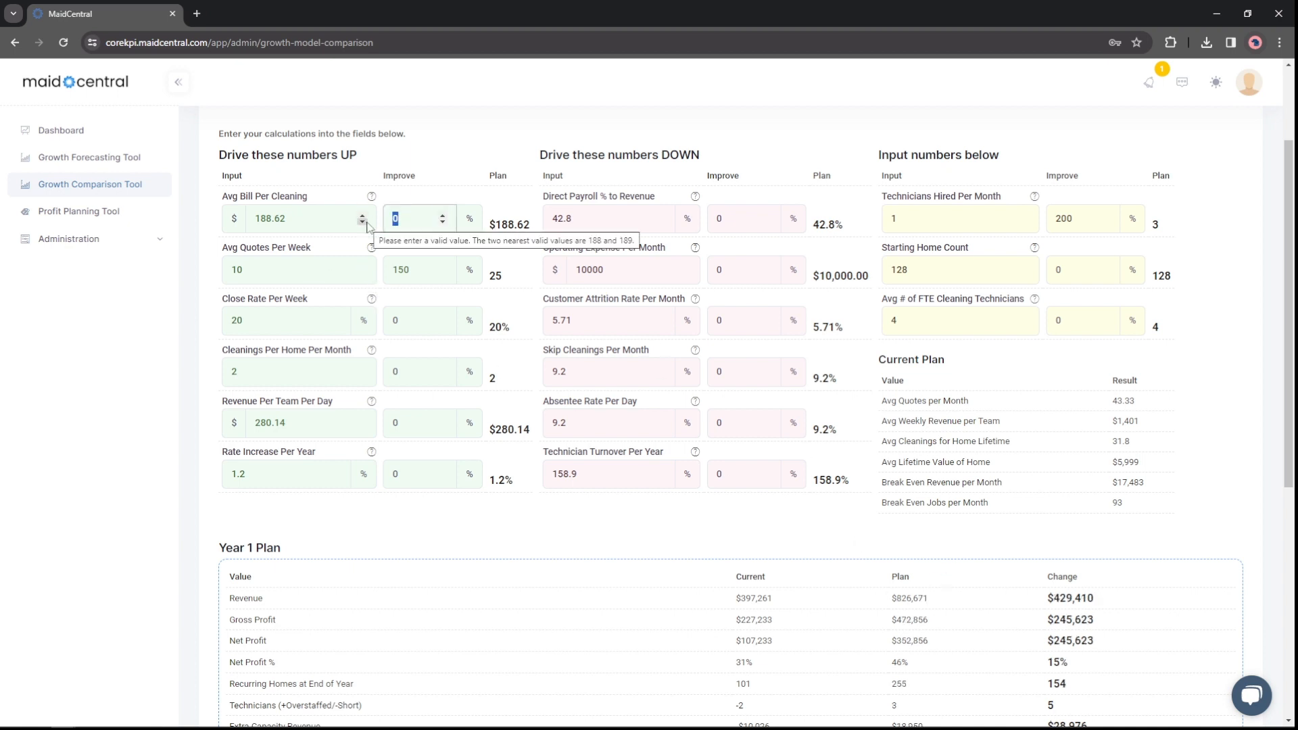
key("Tab")
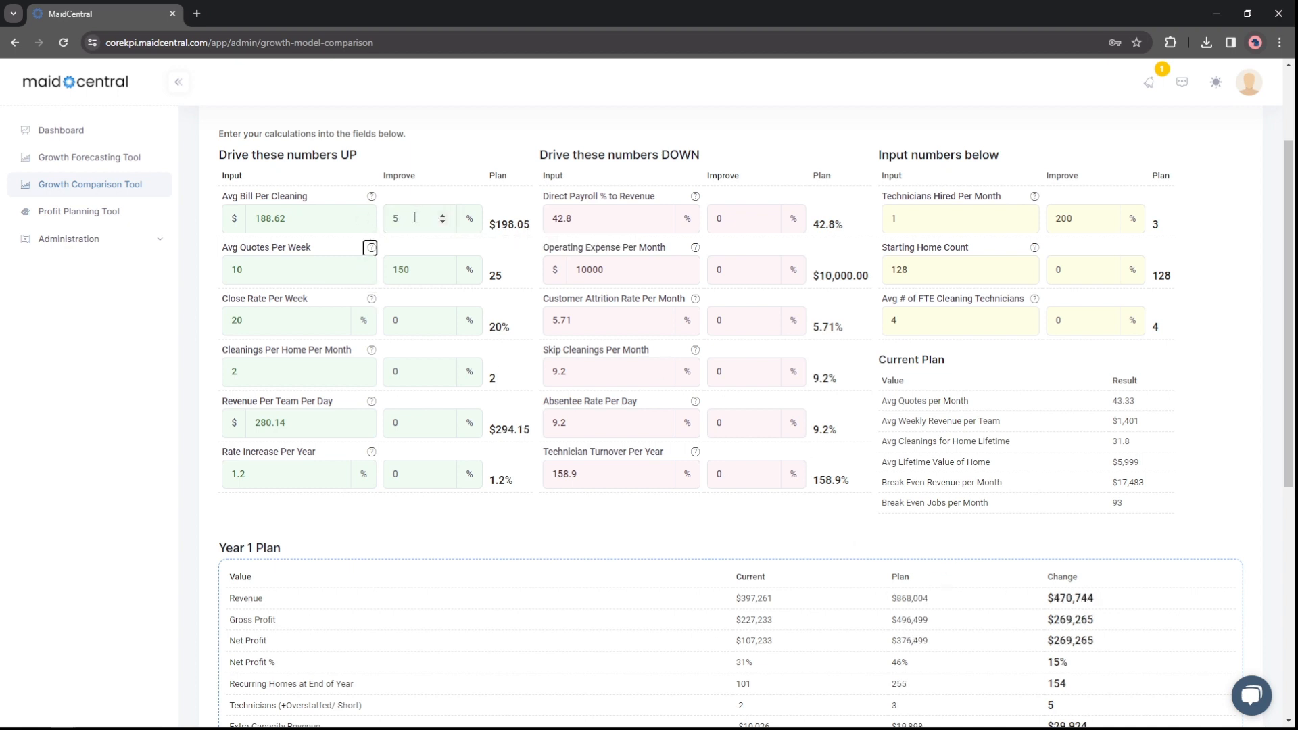
- Examine the Year 1 Plan and the charts comparing current and planned annual revenue, gross profit and monthly recurring homes
scroll(528, 347, "down", 1)
scroll(528, 348, "down", 3)
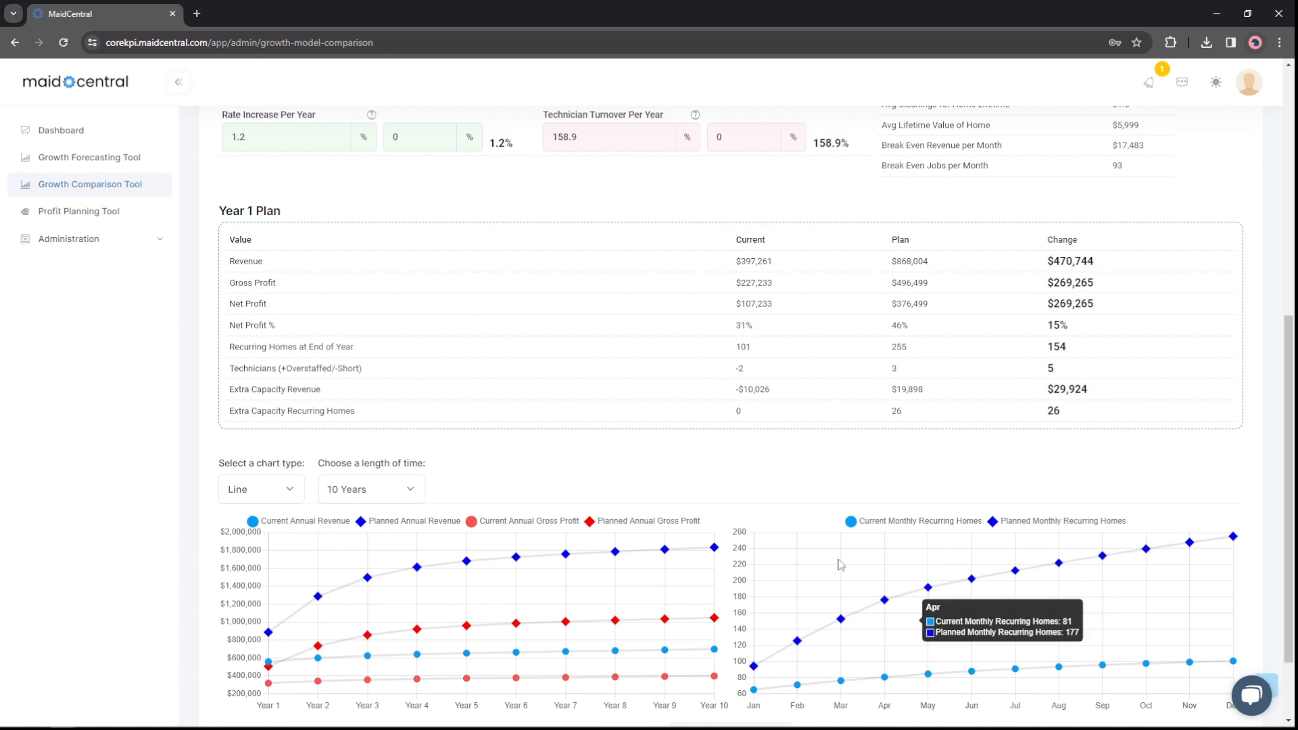
scroll(842, 565, "down", 2)
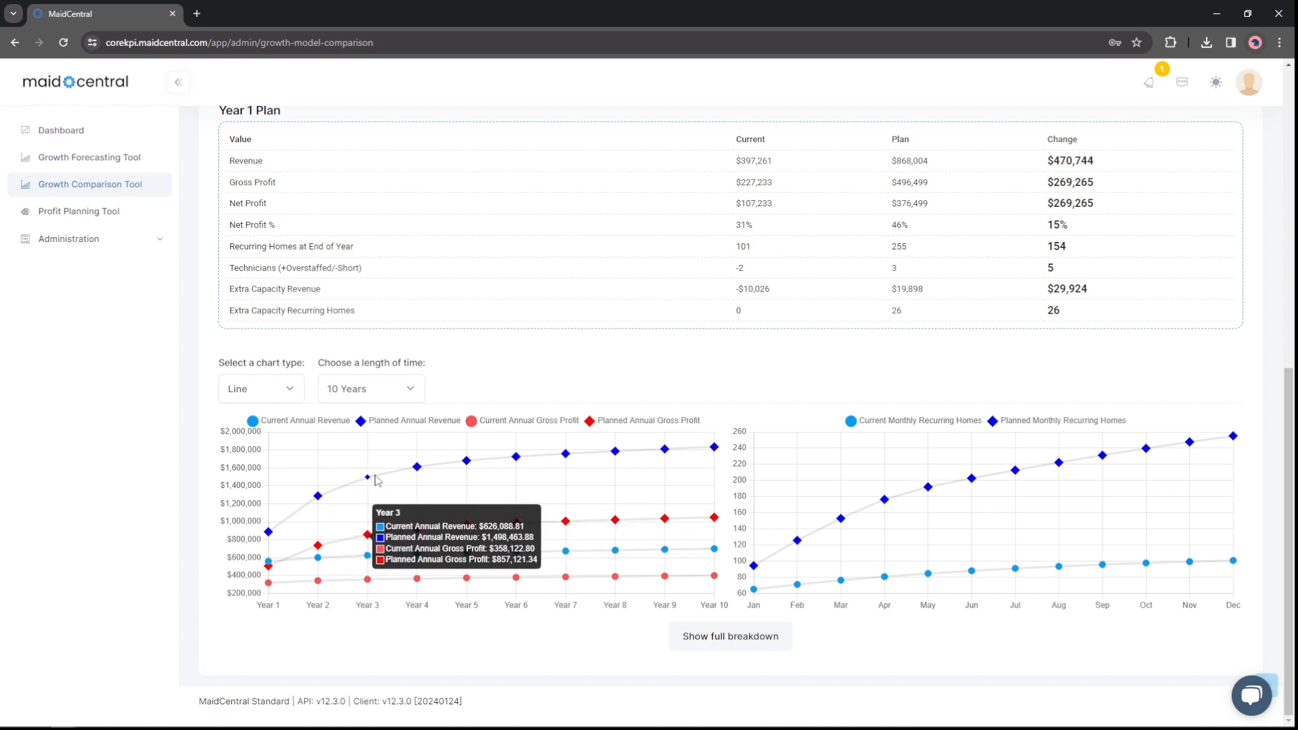
- Try a 25% improvement for Avg Bill Per Cleaning and check the planned bill and revenue per team per day
scroll(451, 445, "up", 1)
scroll(452, 445, "up", 7)
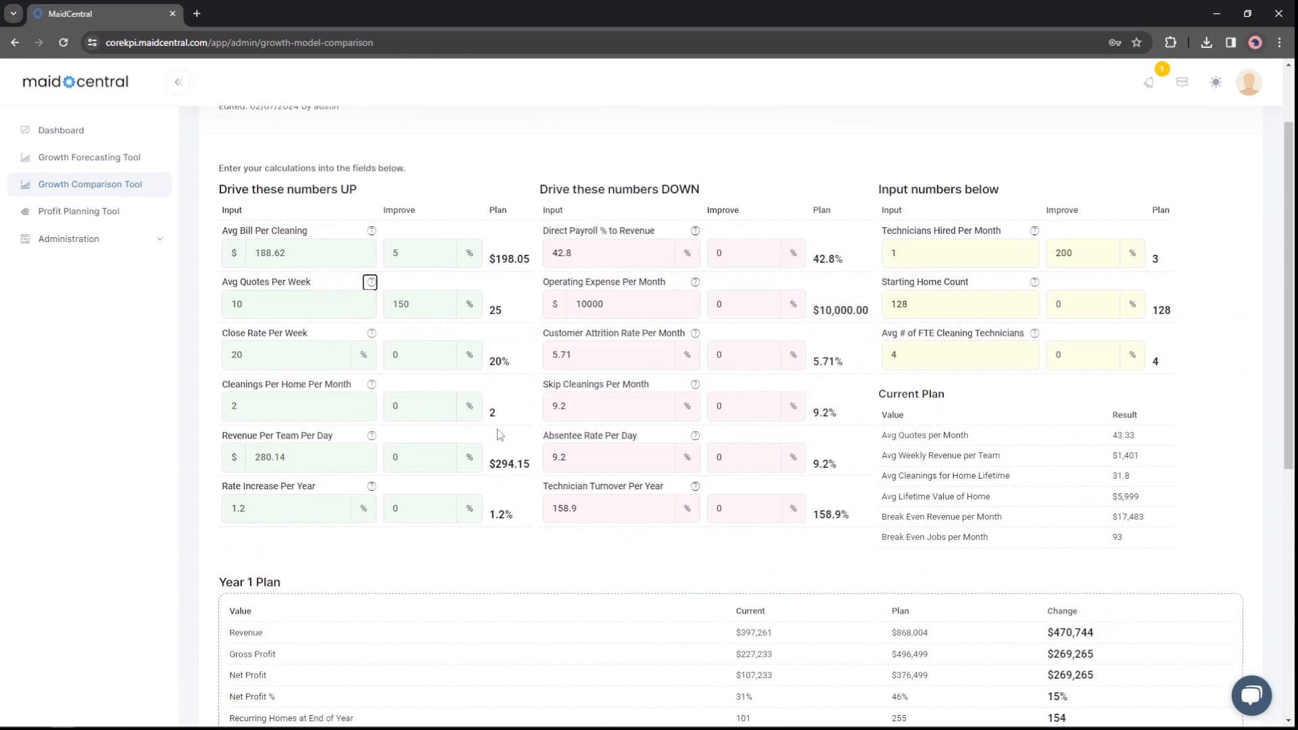
double_click(424, 250)
key("Tab")
left_click_drag(490, 260, 532, 258)
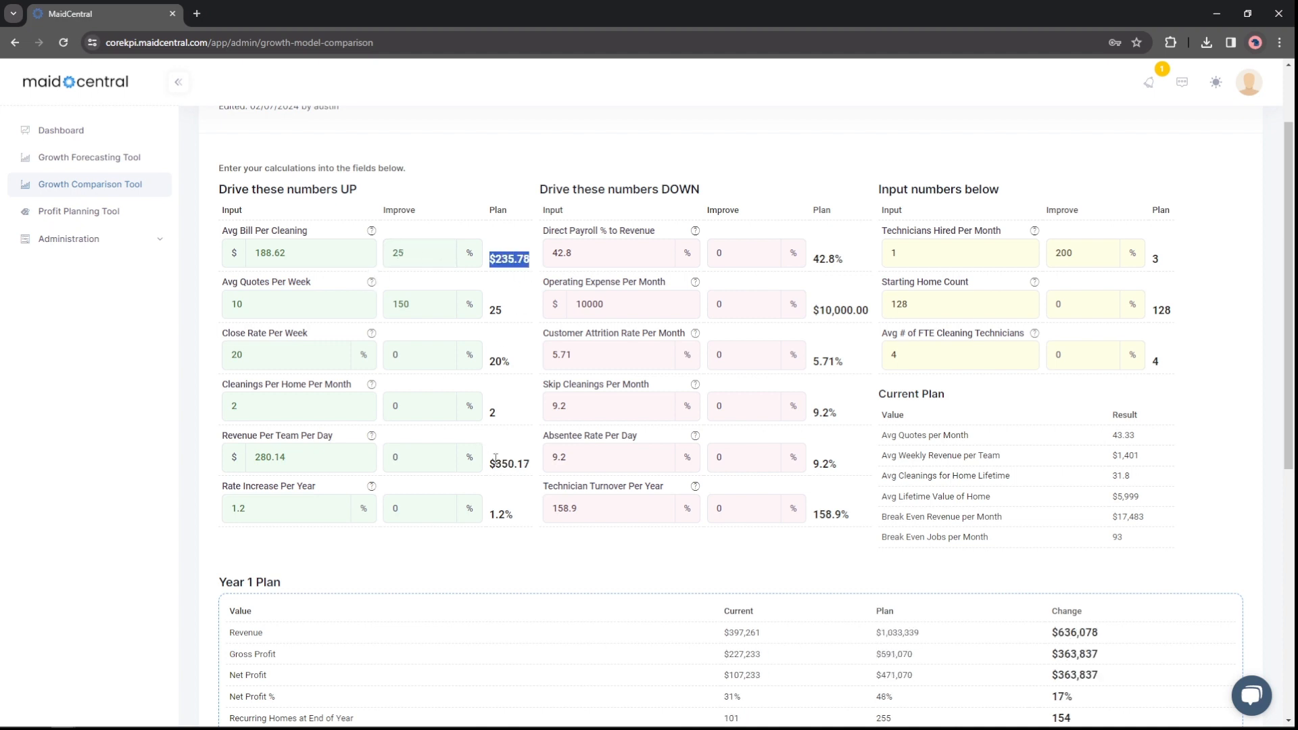
left_click_drag(495, 461, 531, 464)
- Reset the Avg Bill Per Cleaning improvement to 0%
double_click(399, 252)
key("BackSpace")
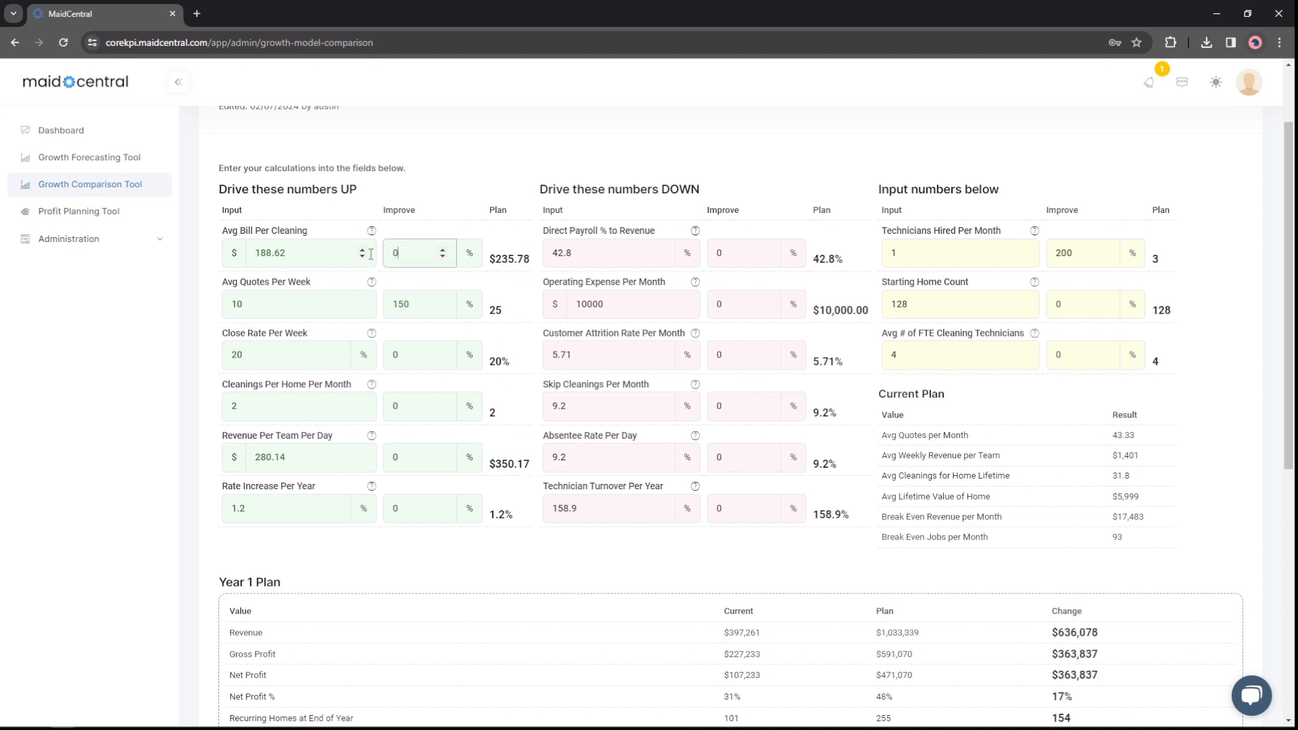
key("Tab")
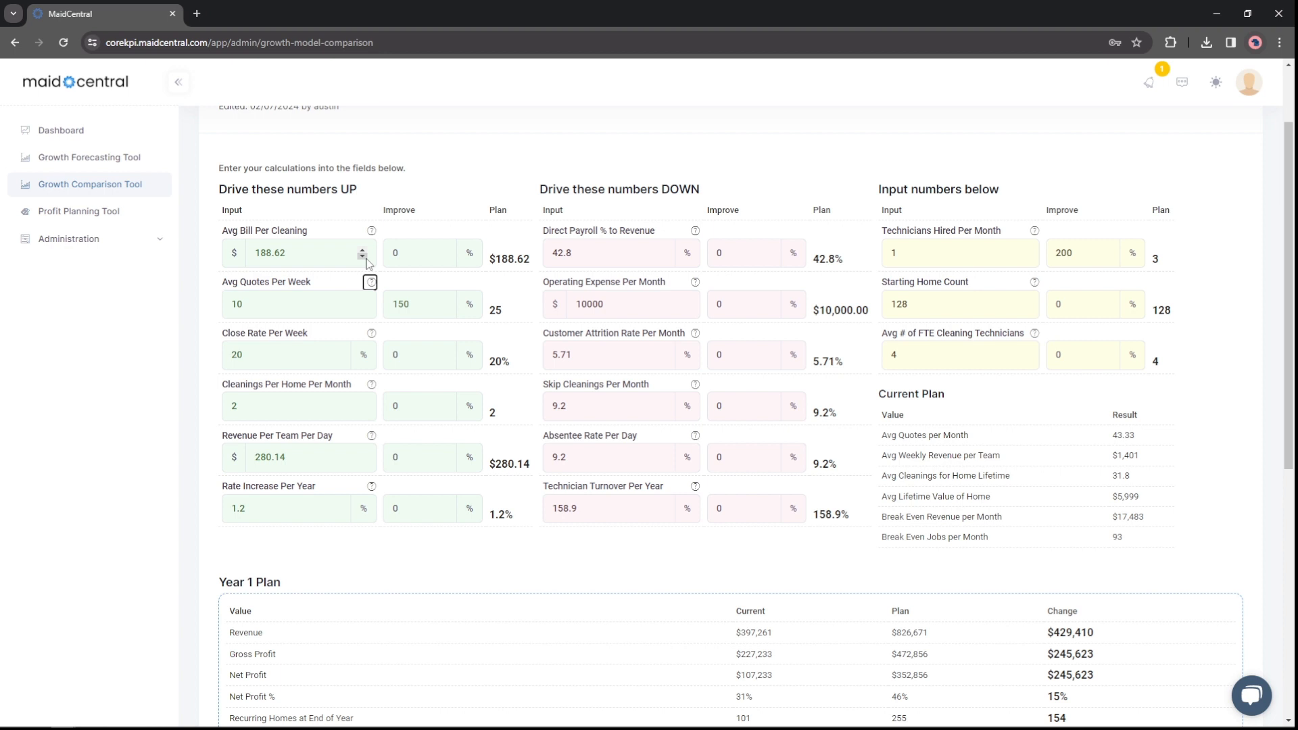
key("Tab")
key("Tab")
- Save the comparison as a new model named 2024 Goal and download it as a PDF
scroll(391, 317, "up", 2)
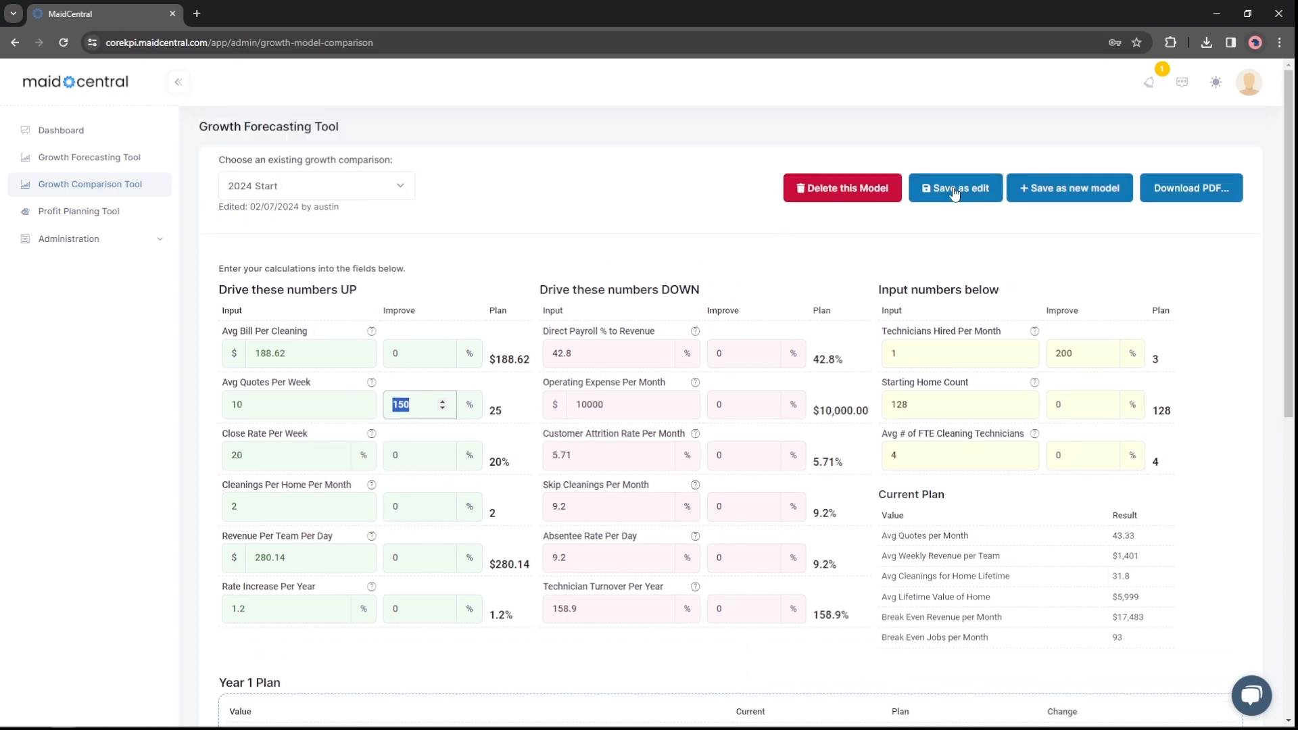
left_click(1038, 190)
left_click(484, 169)
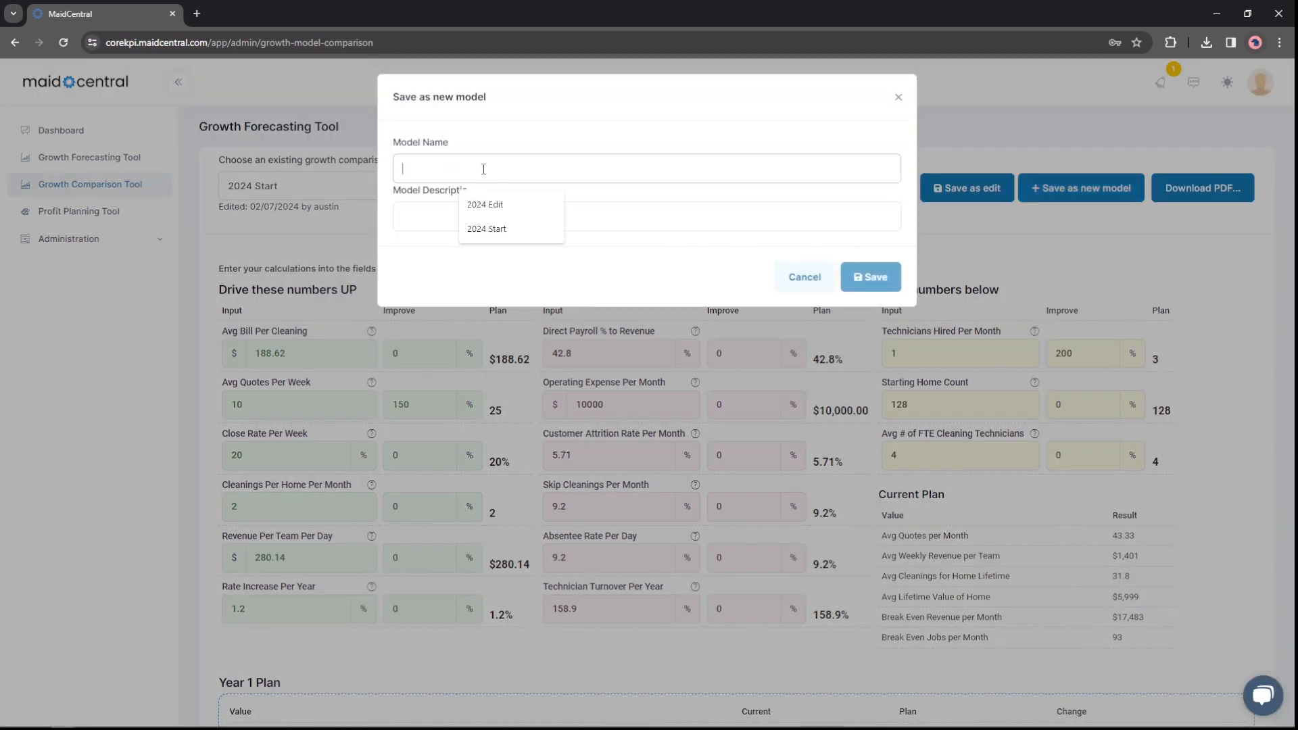
type("2024 Goal")
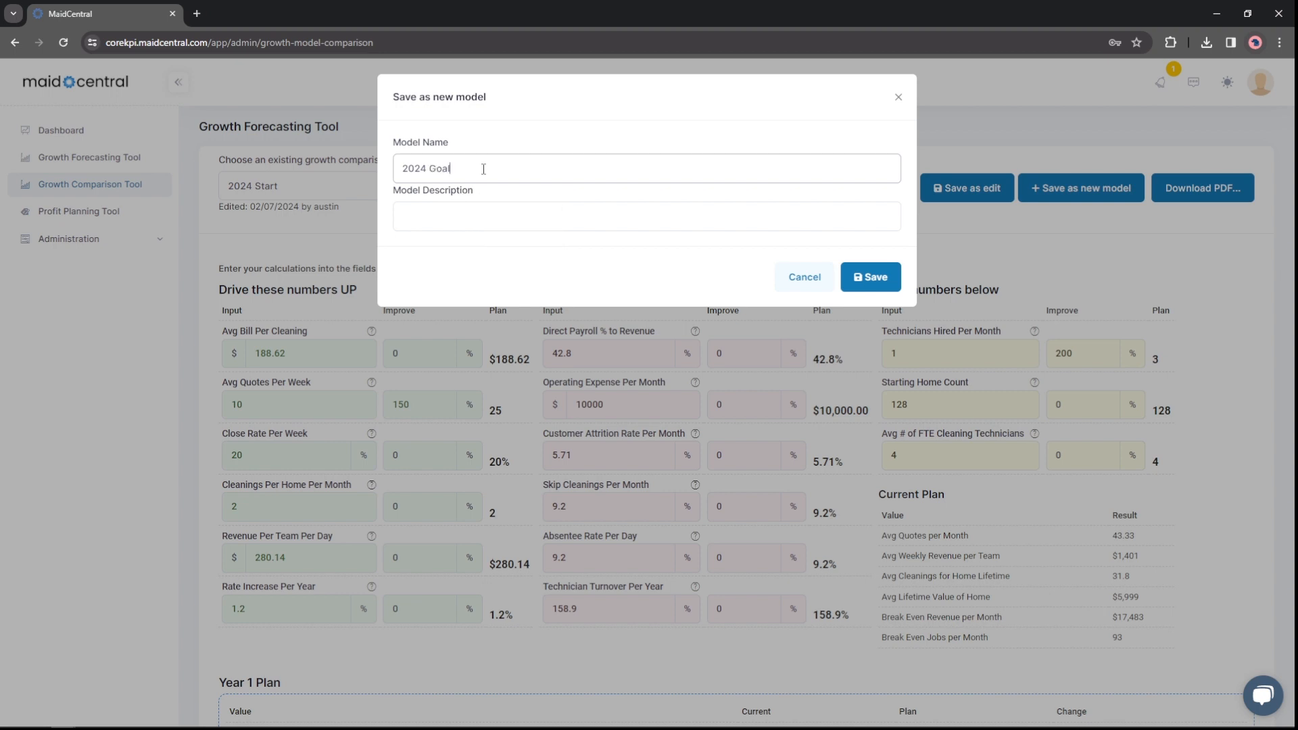
key("Return")
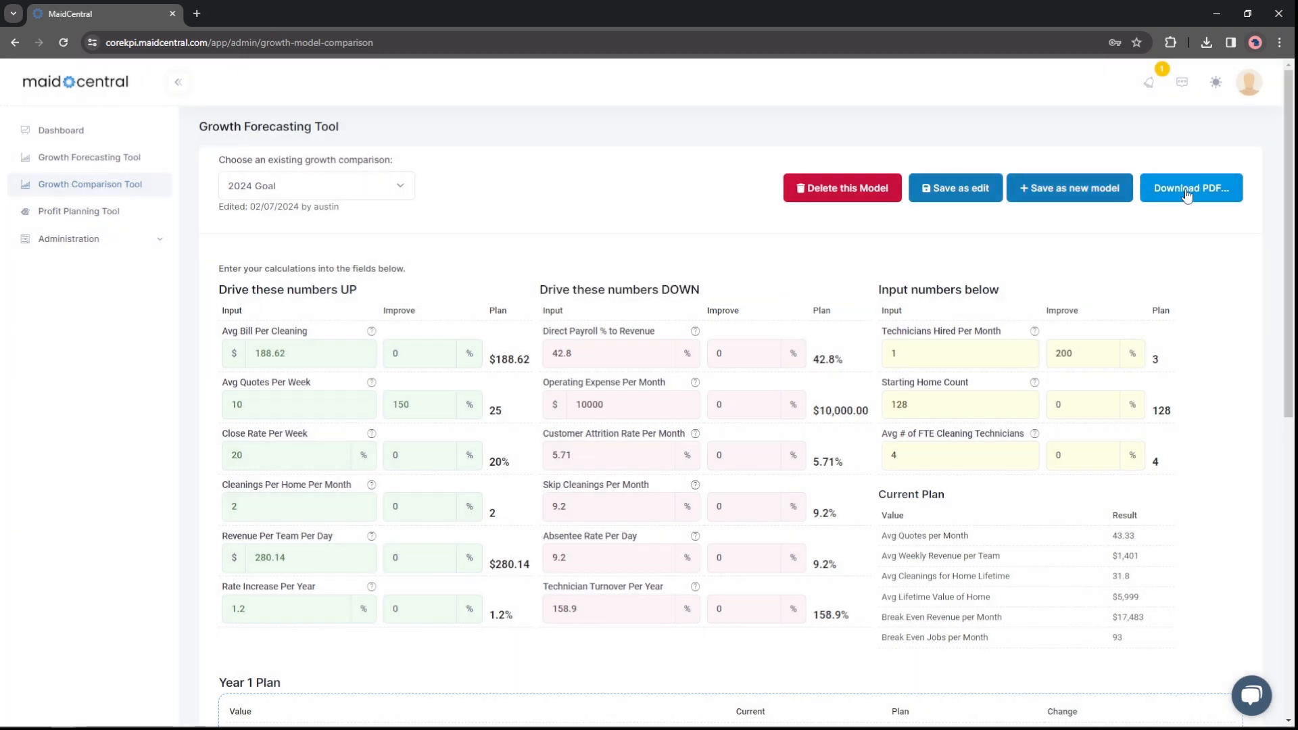
left_click(1187, 194)
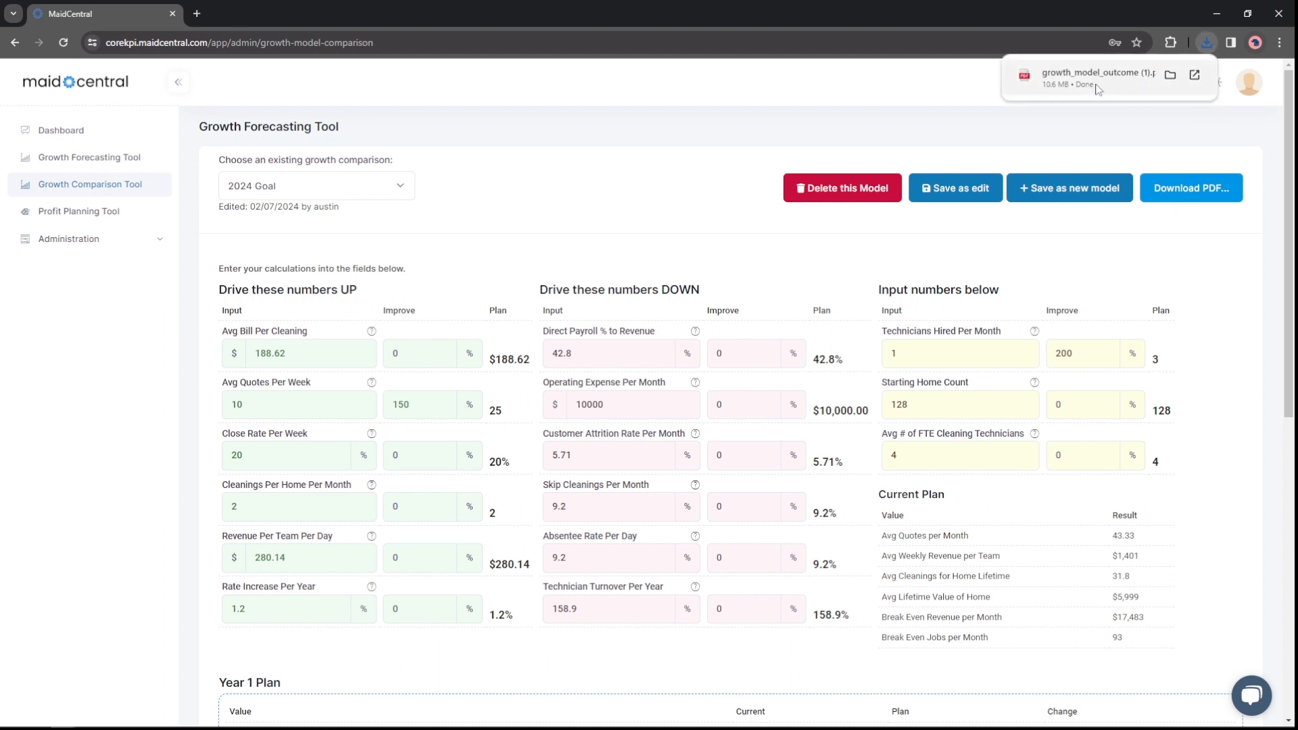
- Set the improvements to 100% for Avg Quotes Per Week and 150% for Technicians Hired Per Month
scroll(850, 310, "down", 1)
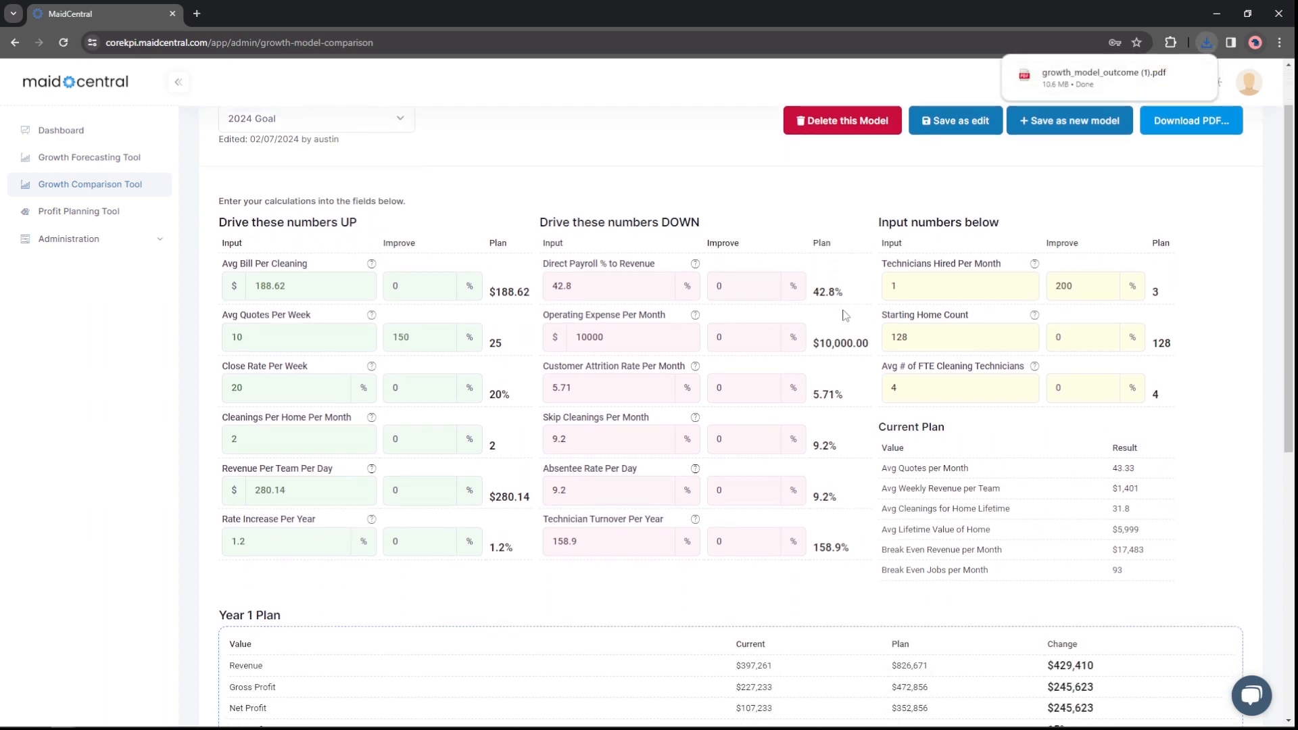
double_click(405, 337)
type("1")
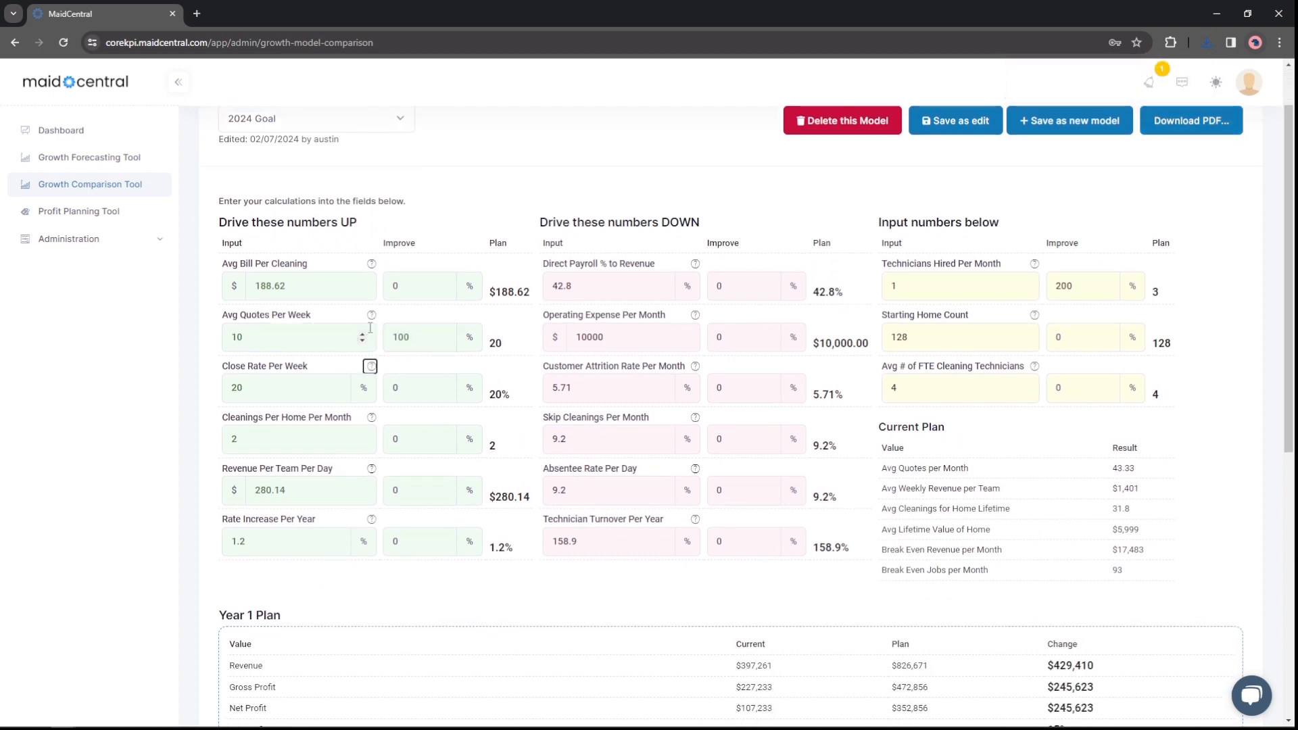
scroll(369, 329, "down", 1)
double_click(1066, 218)
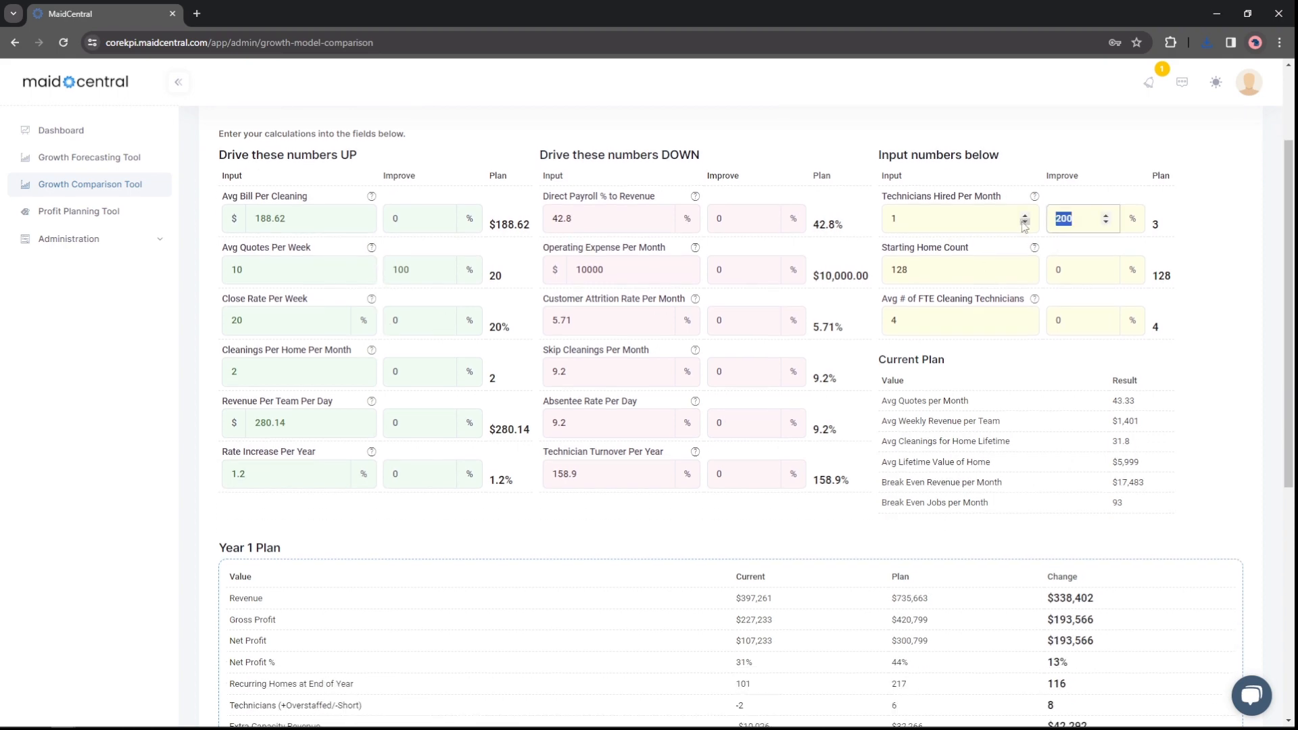
type("150")
- Compare current and planned revenue in the Year 1 Plan and the annual chart, and save the changes to the 2024 Goal model
scroll(1014, 244, "down", 1)
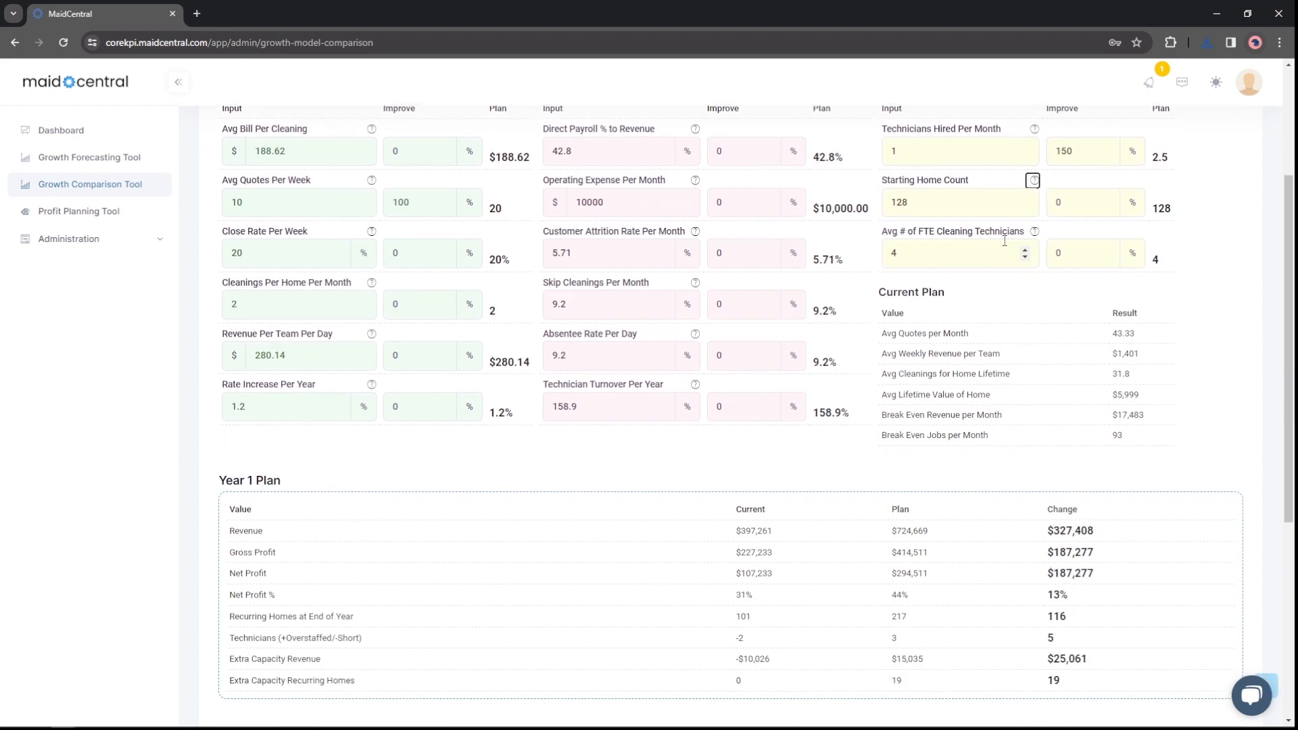
scroll(1005, 241, "down", 5)
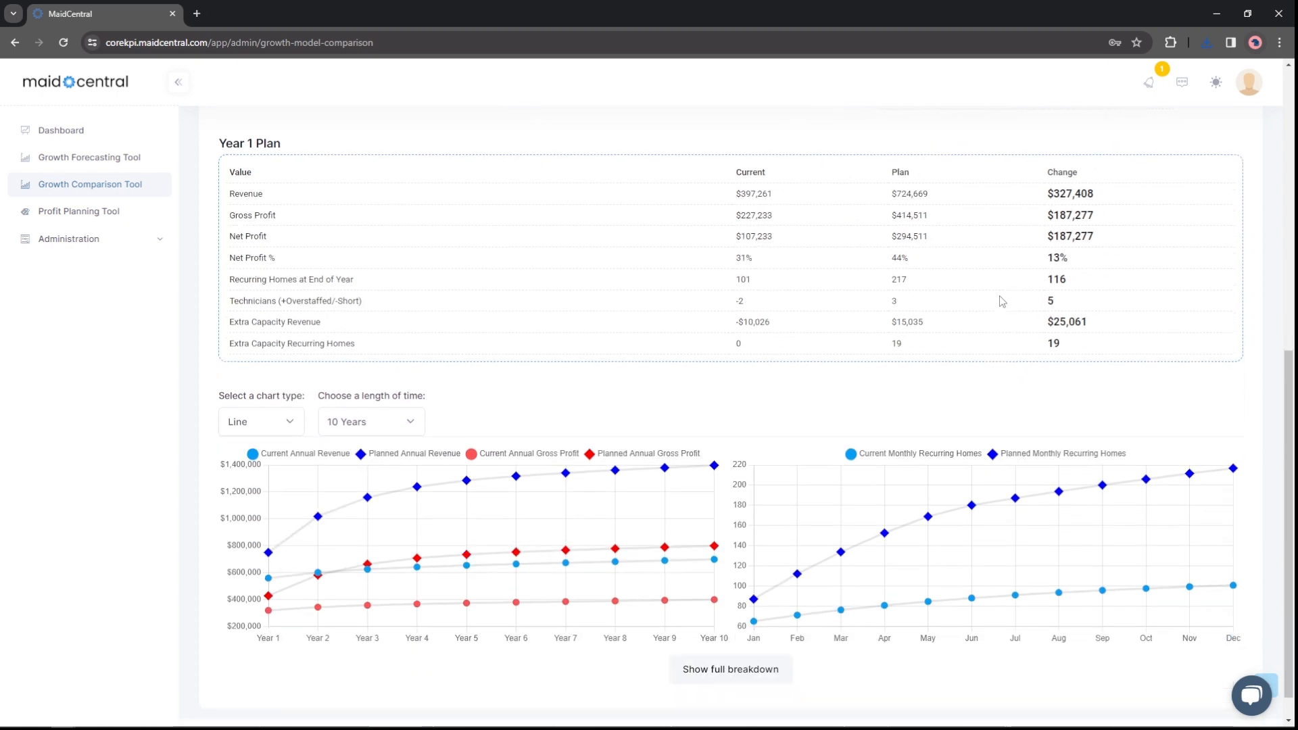
left_click_drag(741, 194, 945, 201)
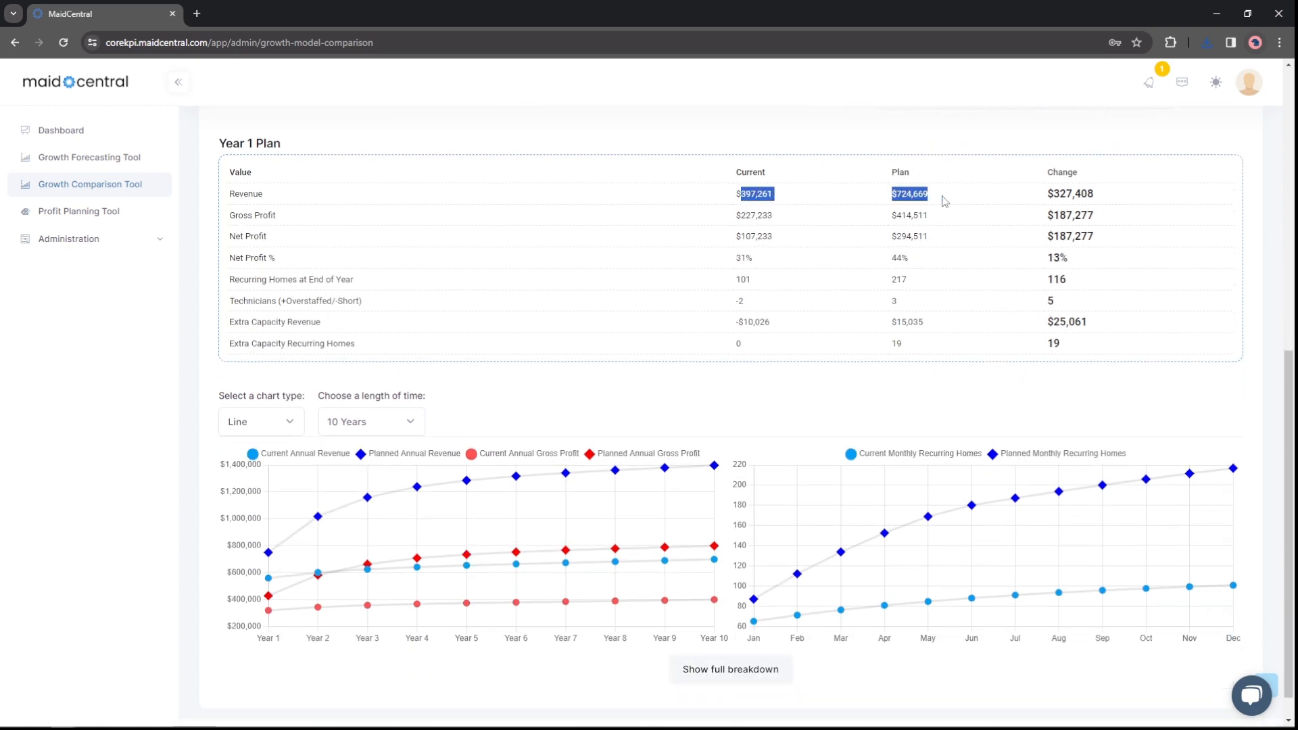
scroll(920, 234, "down", 1)
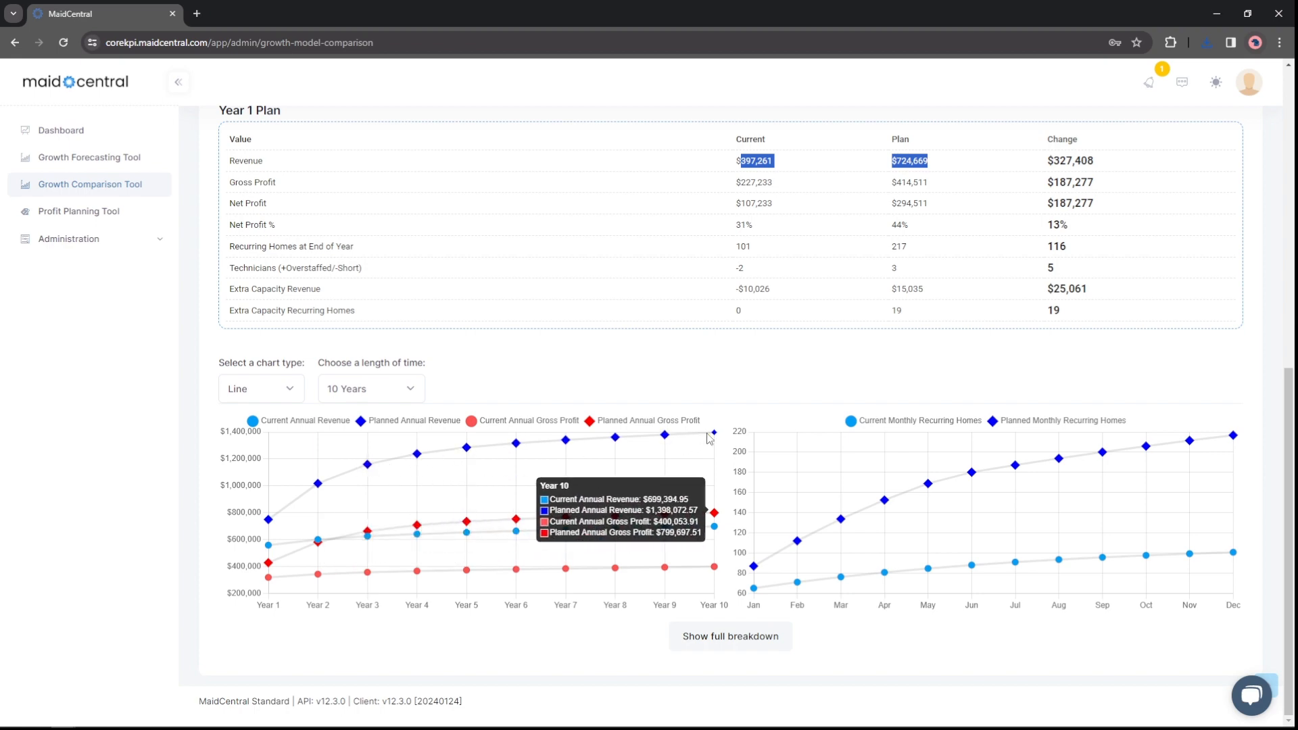
scroll(710, 433, "up", 7)
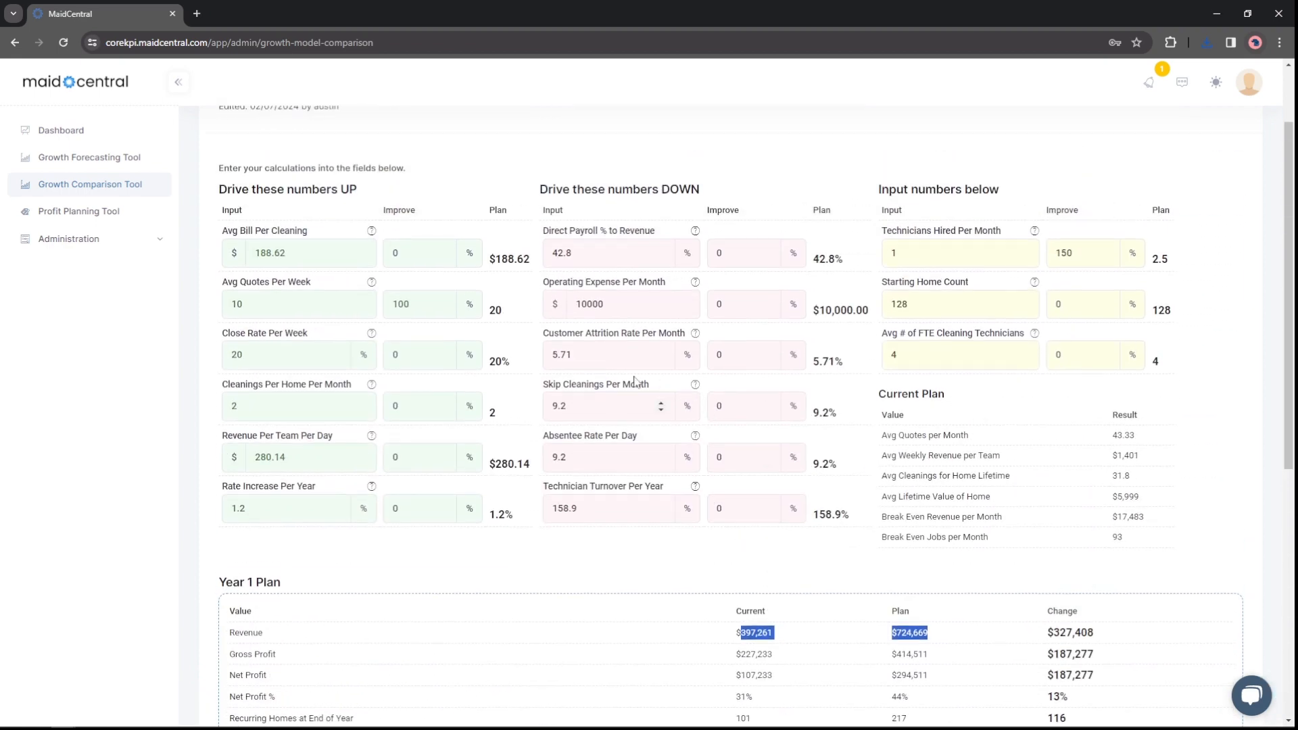
scroll(447, 364, "up", 1)
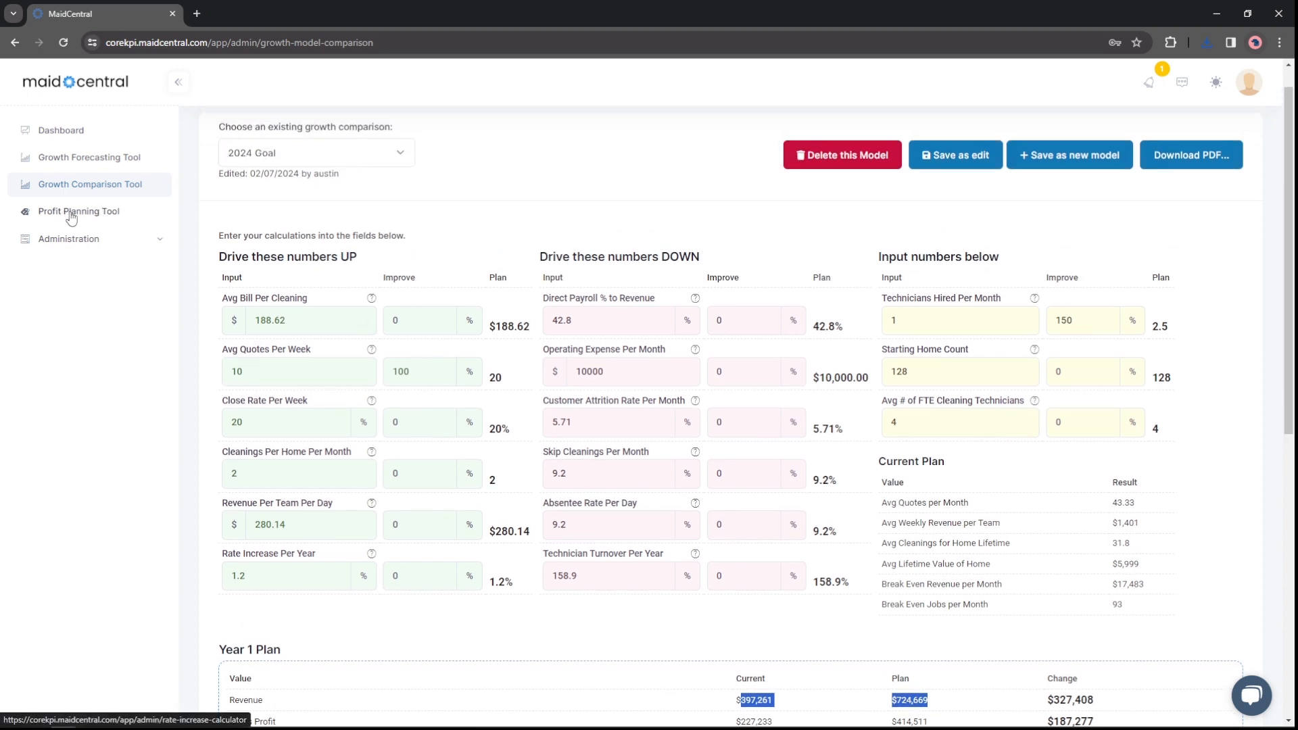
left_click(986, 168)
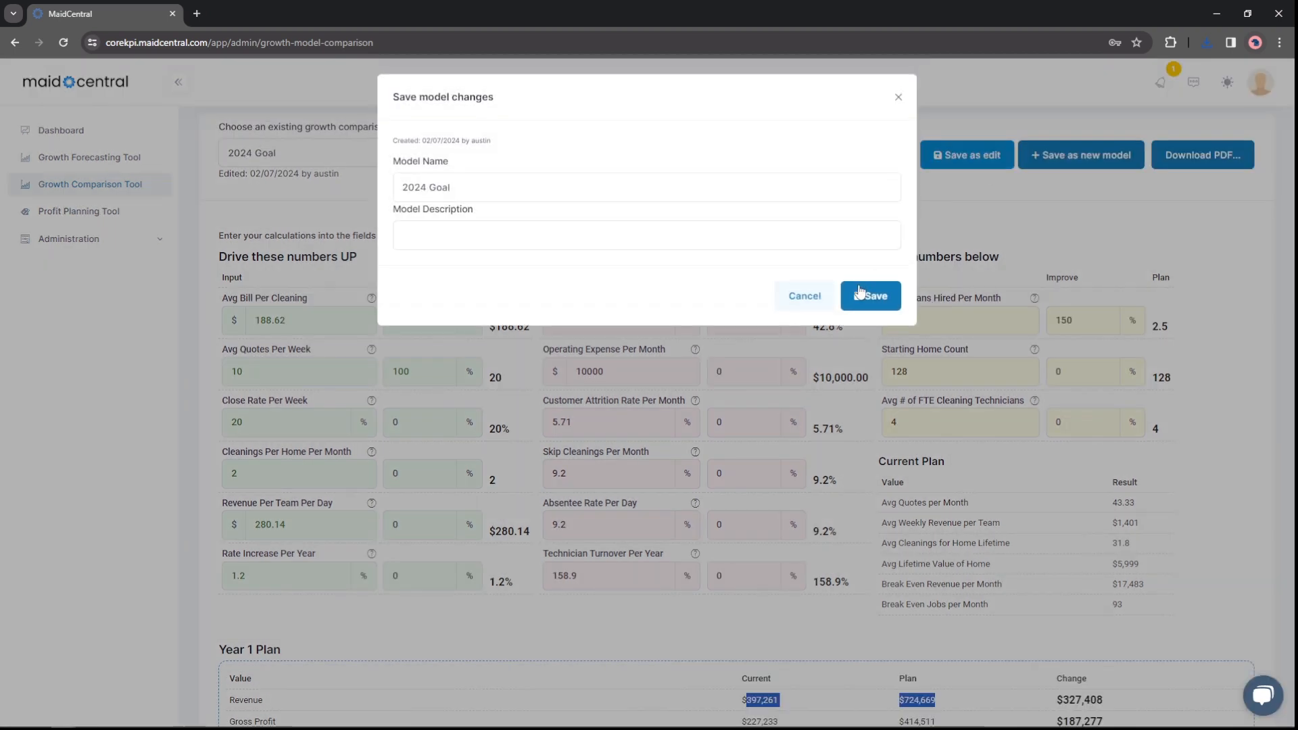
left_click(871, 298)
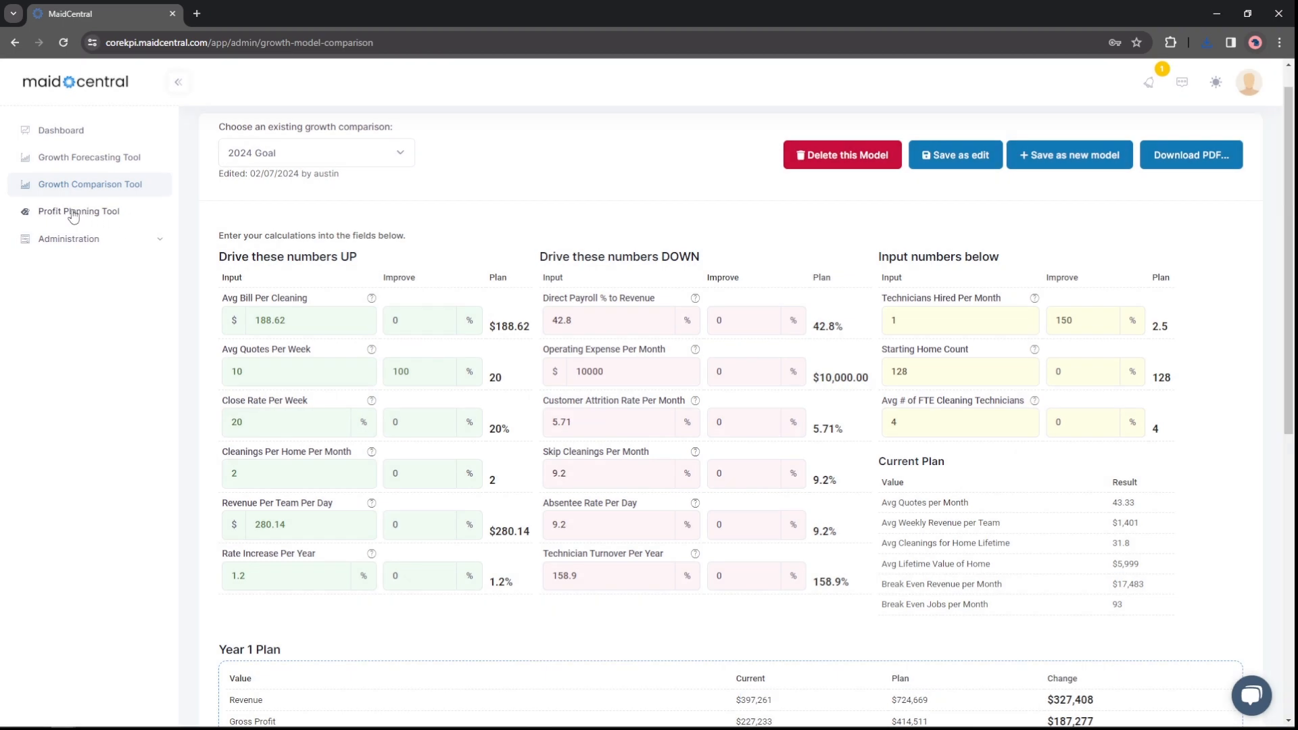
- Open the Profit Planning Tool and enter 50 recurring homes, 1.45 cleanings per home per month and 48% direct payroll to revenue
left_click(71, 215)
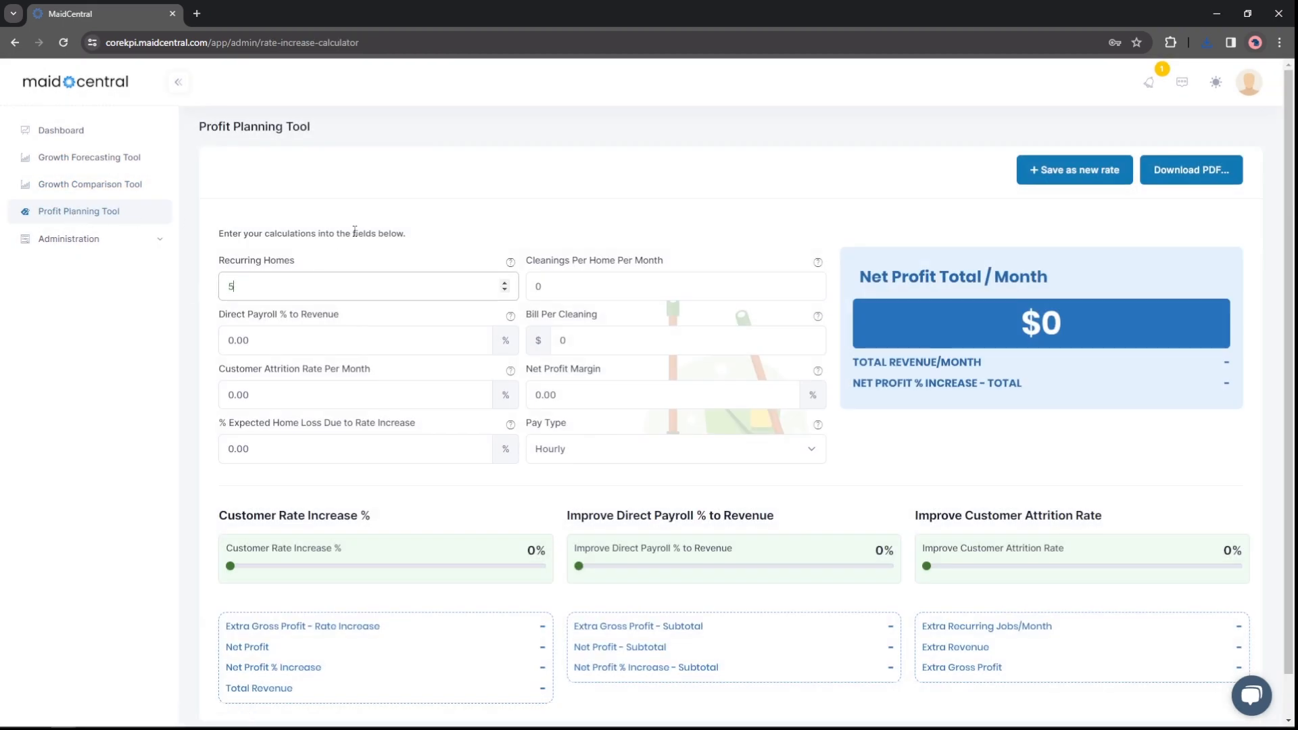
key("Tab")
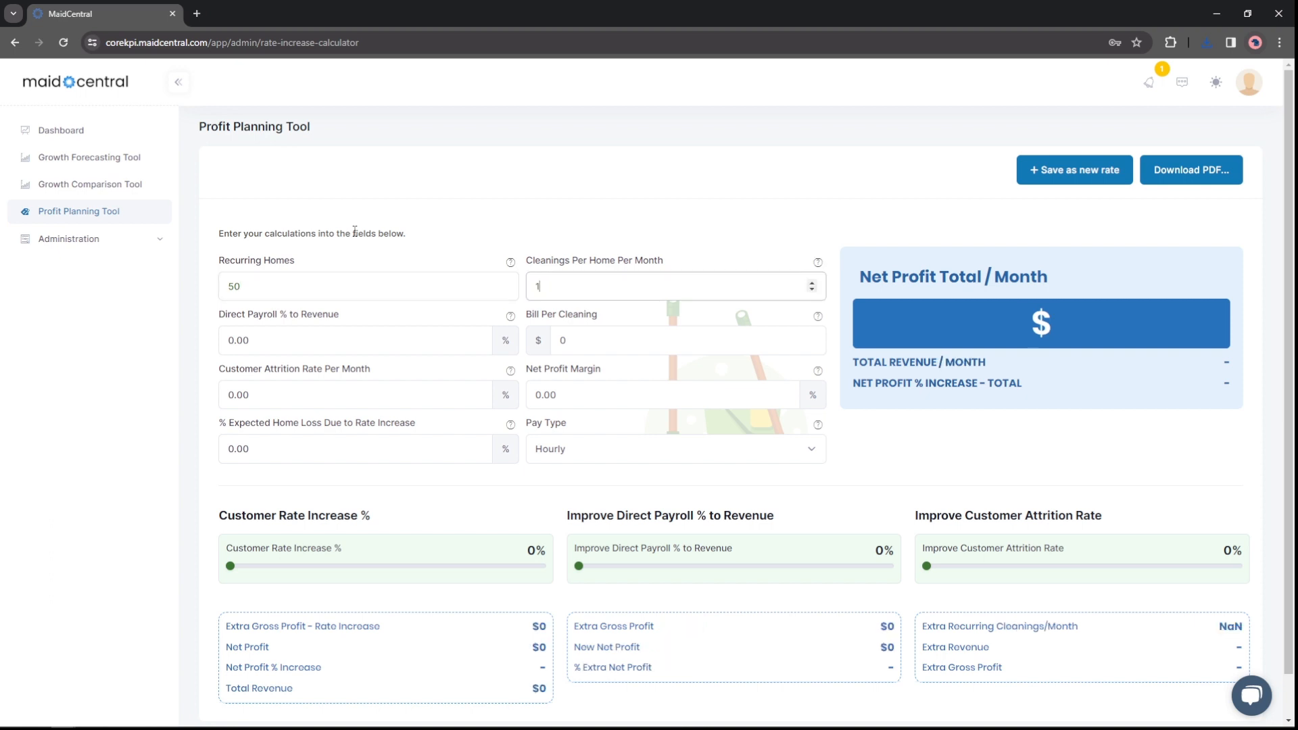
key("Tab")
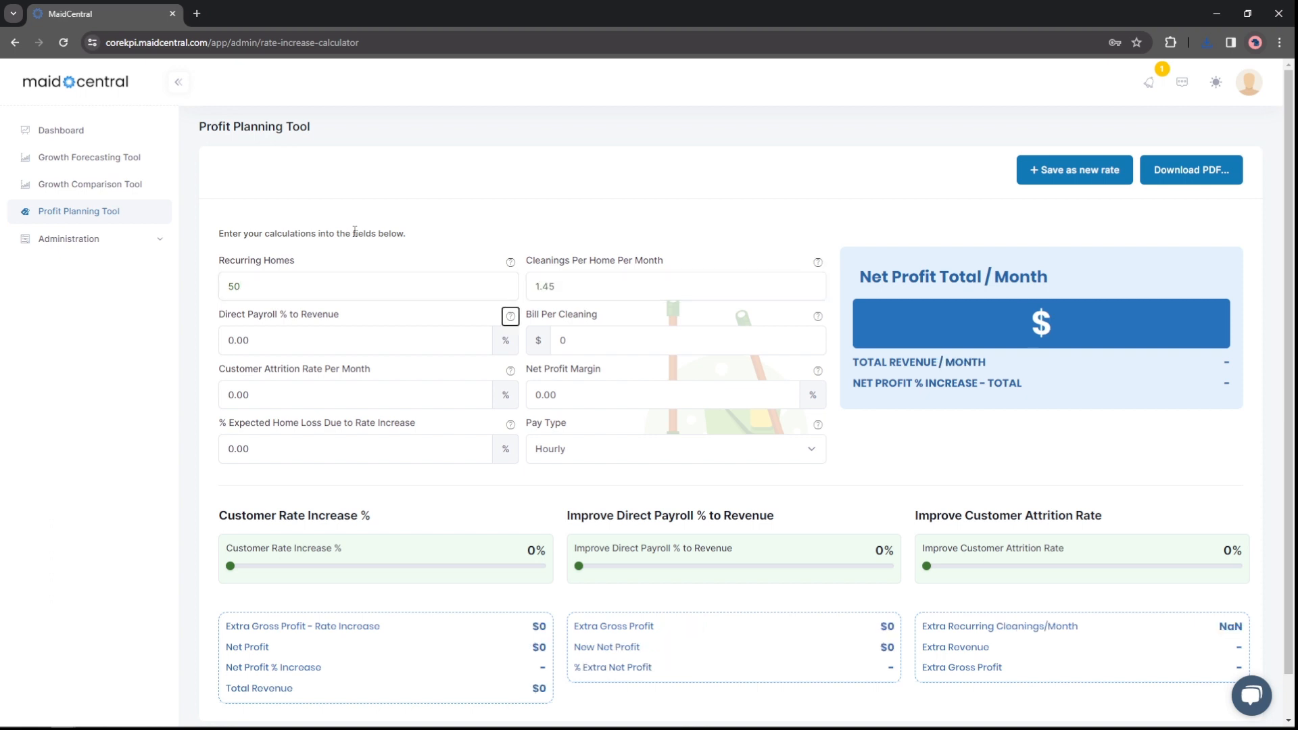
type("4")
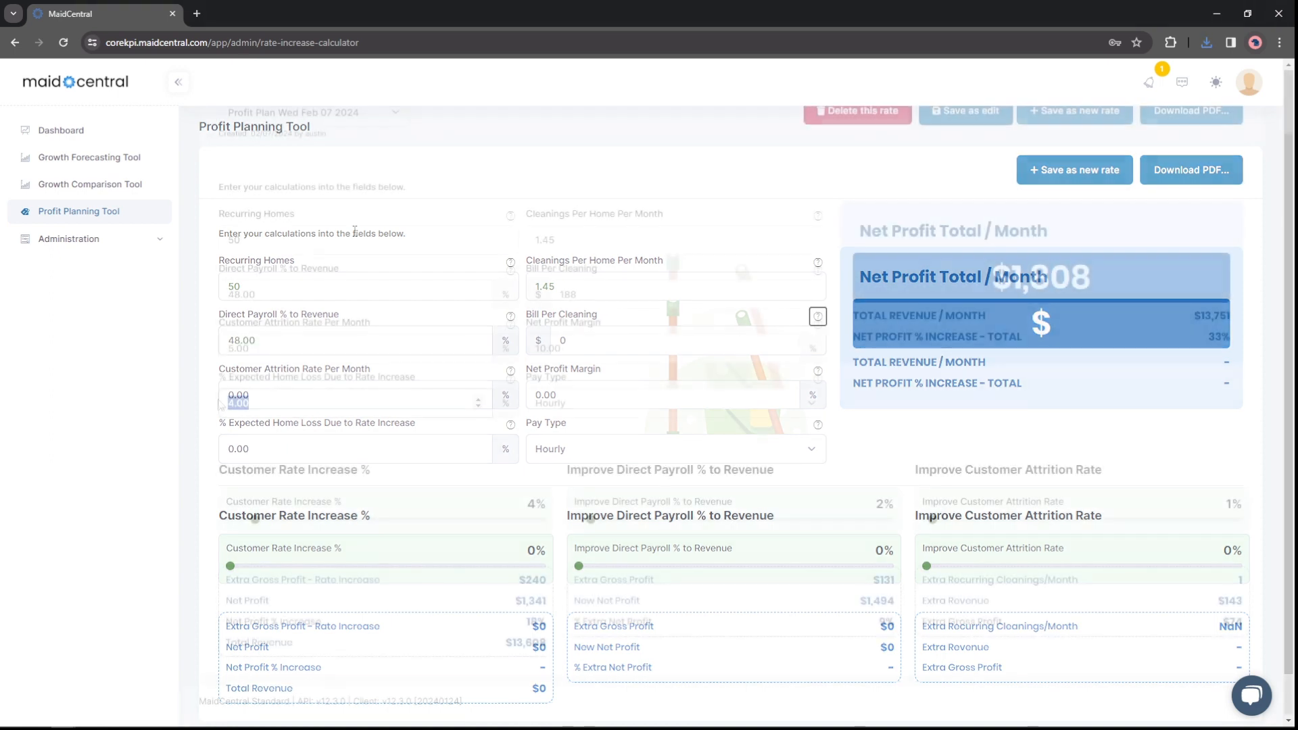
- Set the customer rate increase to 4%, the direct payroll improvement to 3% and the customer attrition improvement to 2%, and check the total profit increase
left_click_drag(270, 527, 258, 523)
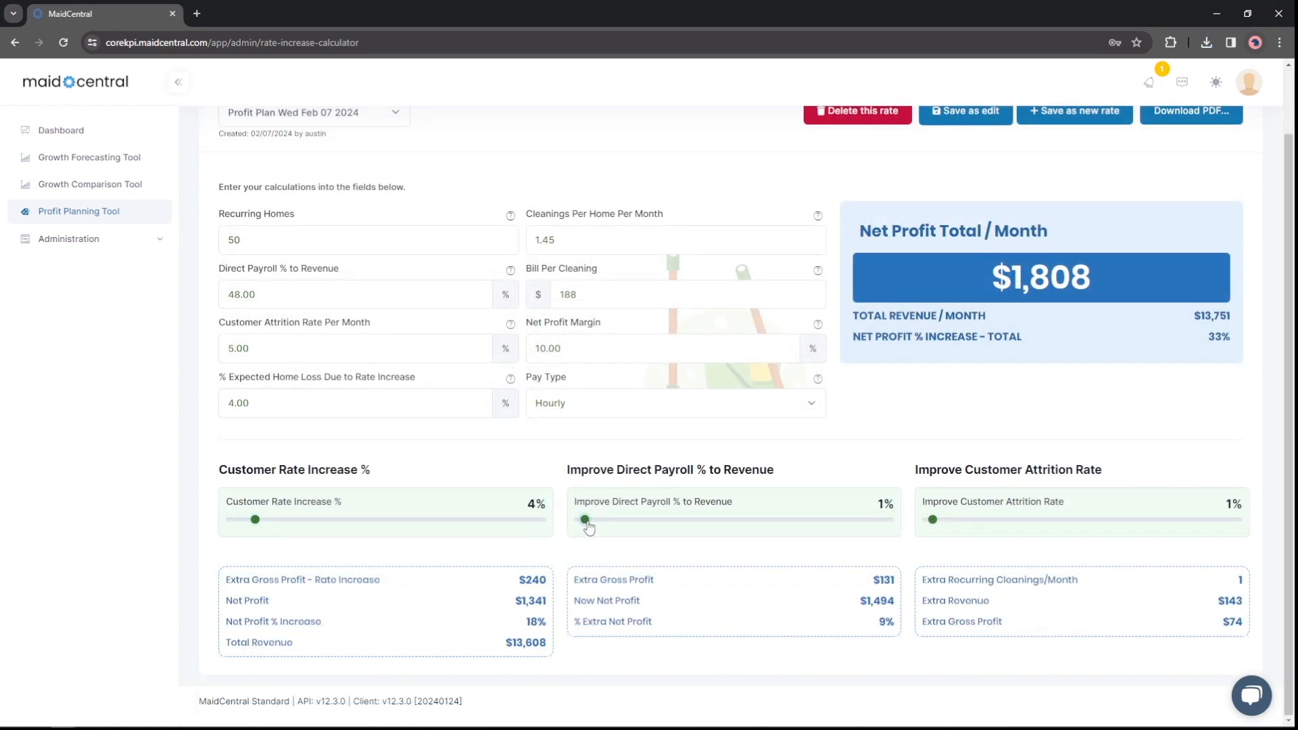
left_click_drag(590, 527, 597, 520)
left_click_drag(934, 526, 941, 526)
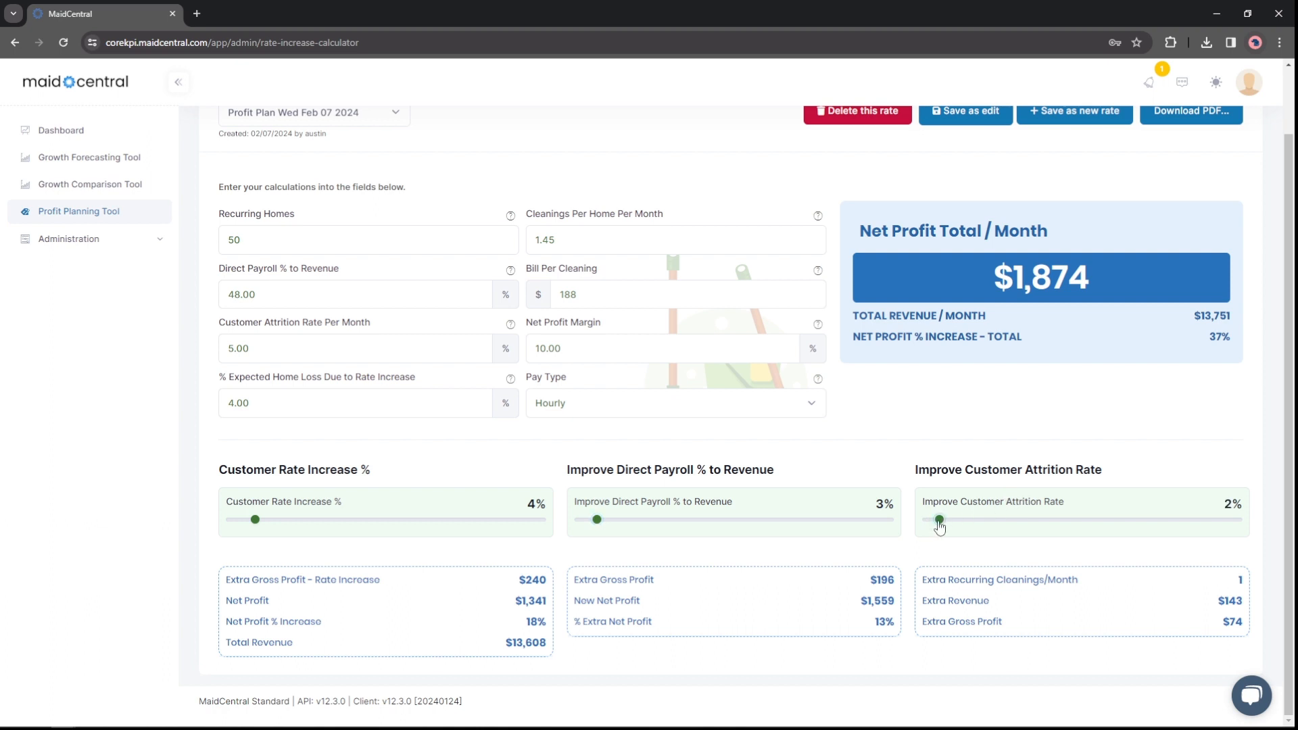
left_click_drag(1205, 339, 1230, 339)
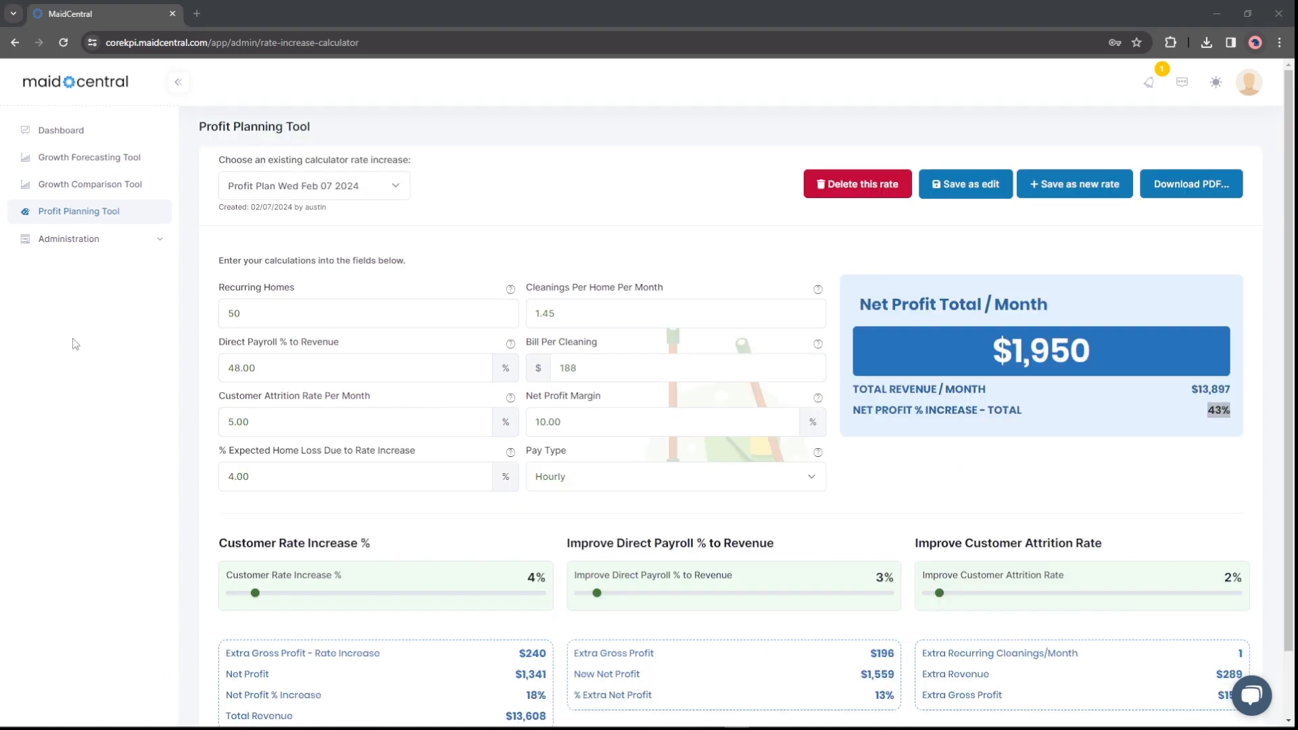
- Open the Users administration page, view the actions for the existing user, and open and cancel the new user form
left_click(81, 242)
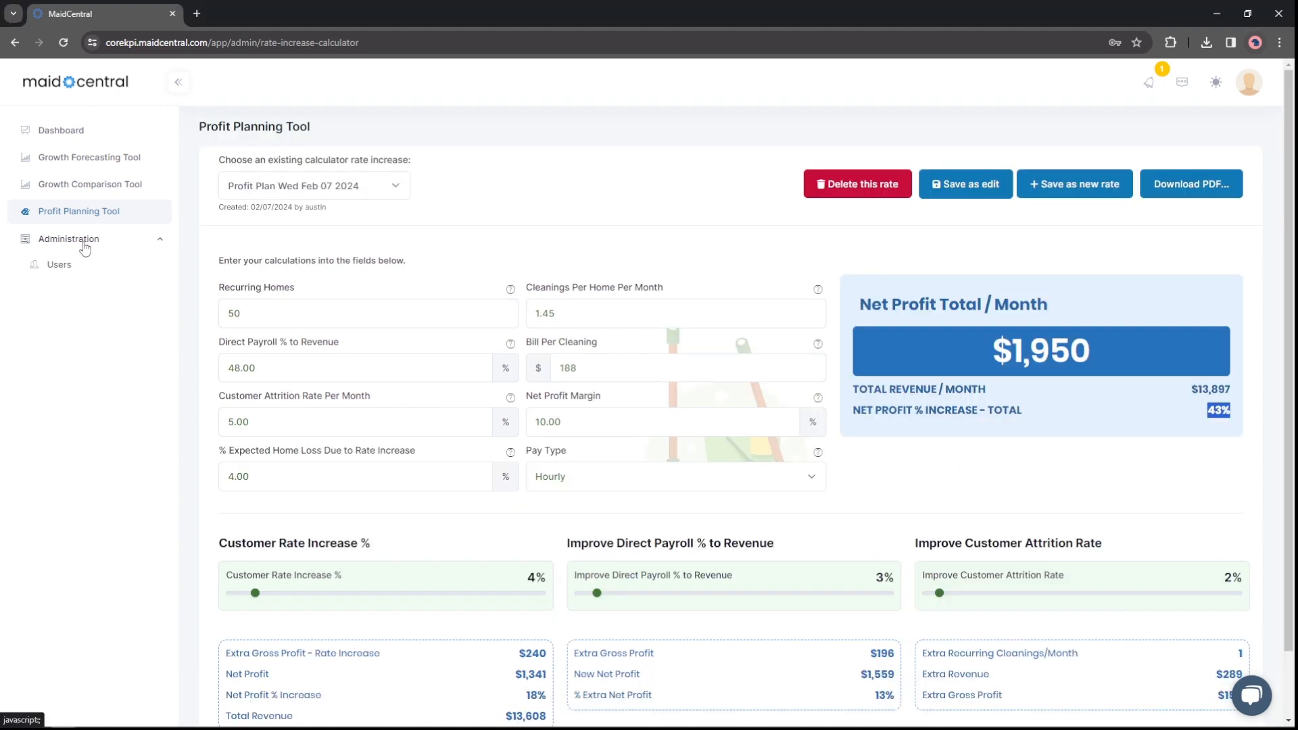
left_click(79, 268)
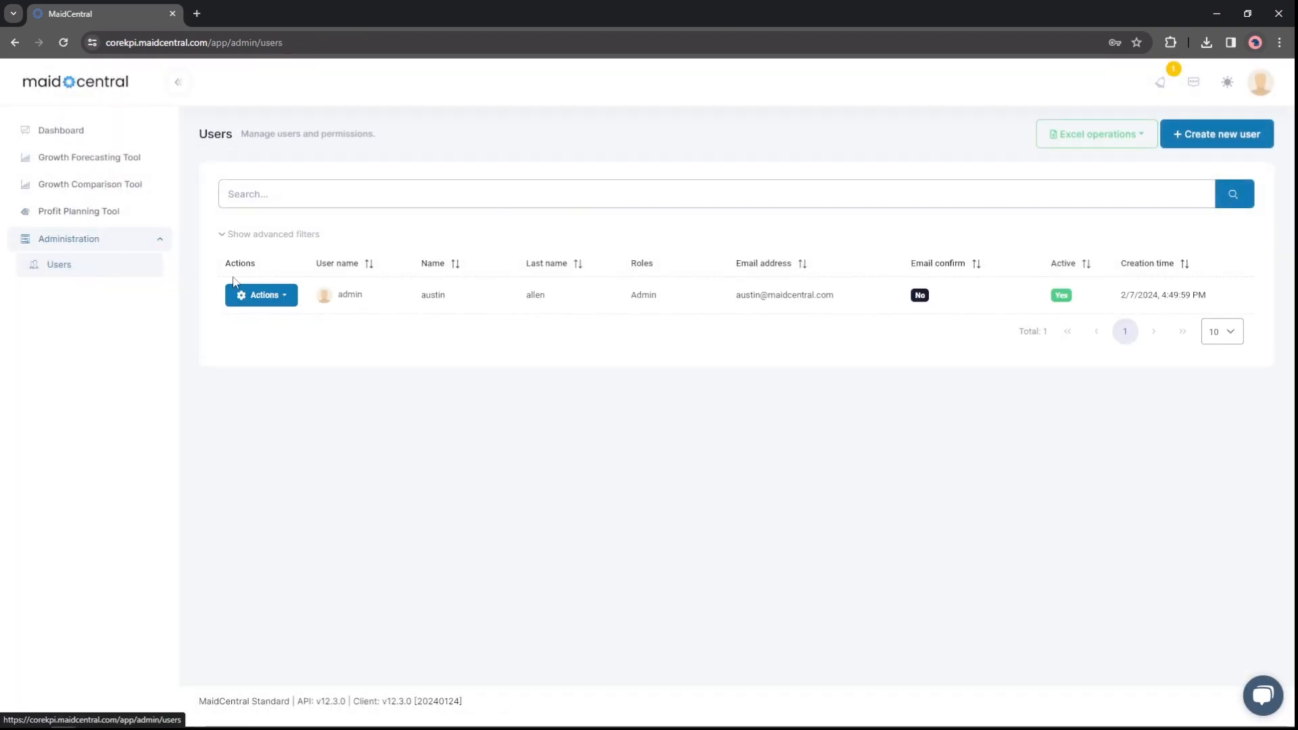
left_click(265, 295)
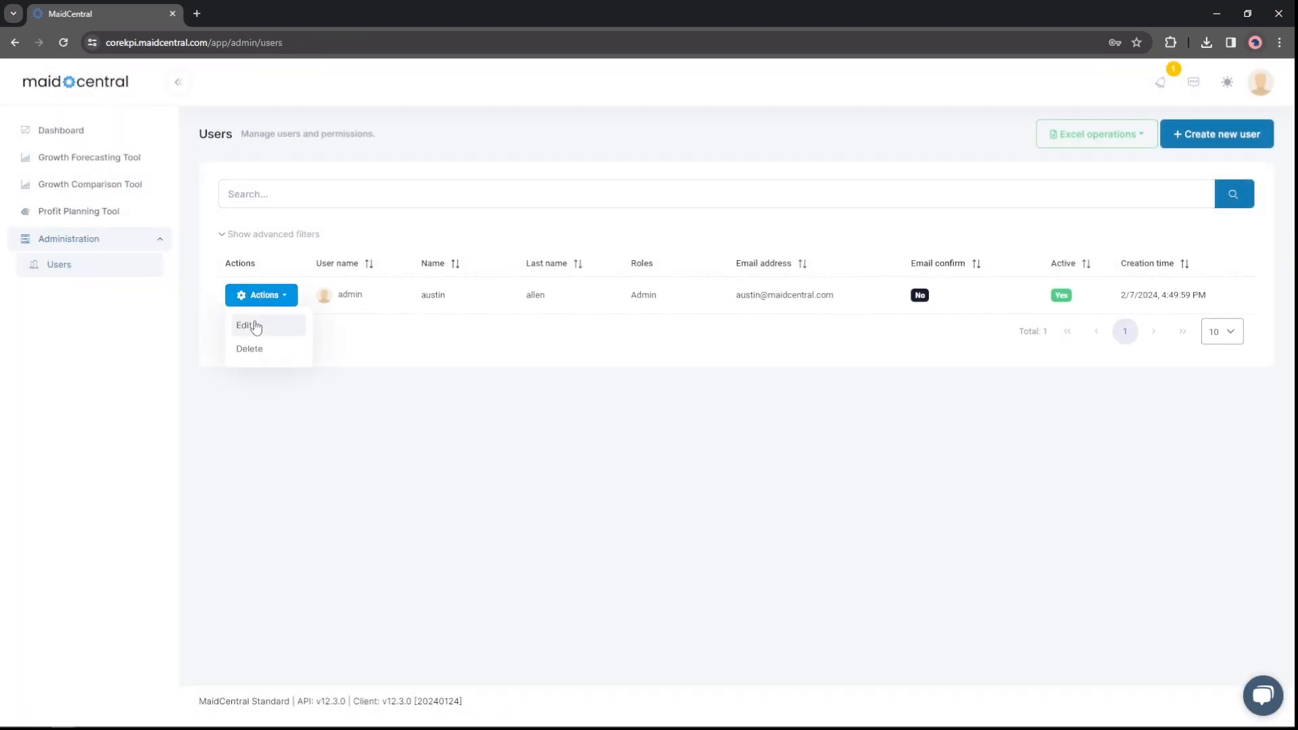
left_click(431, 338)
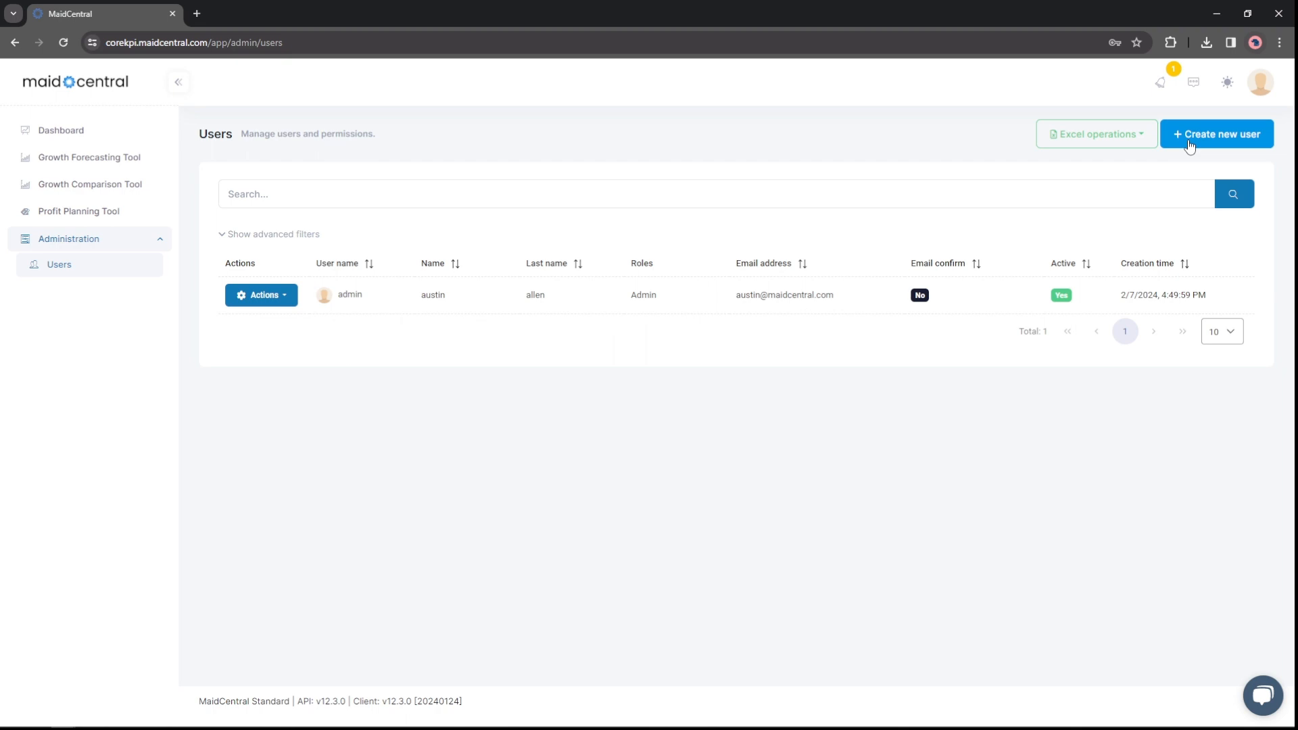
left_click(1190, 146)
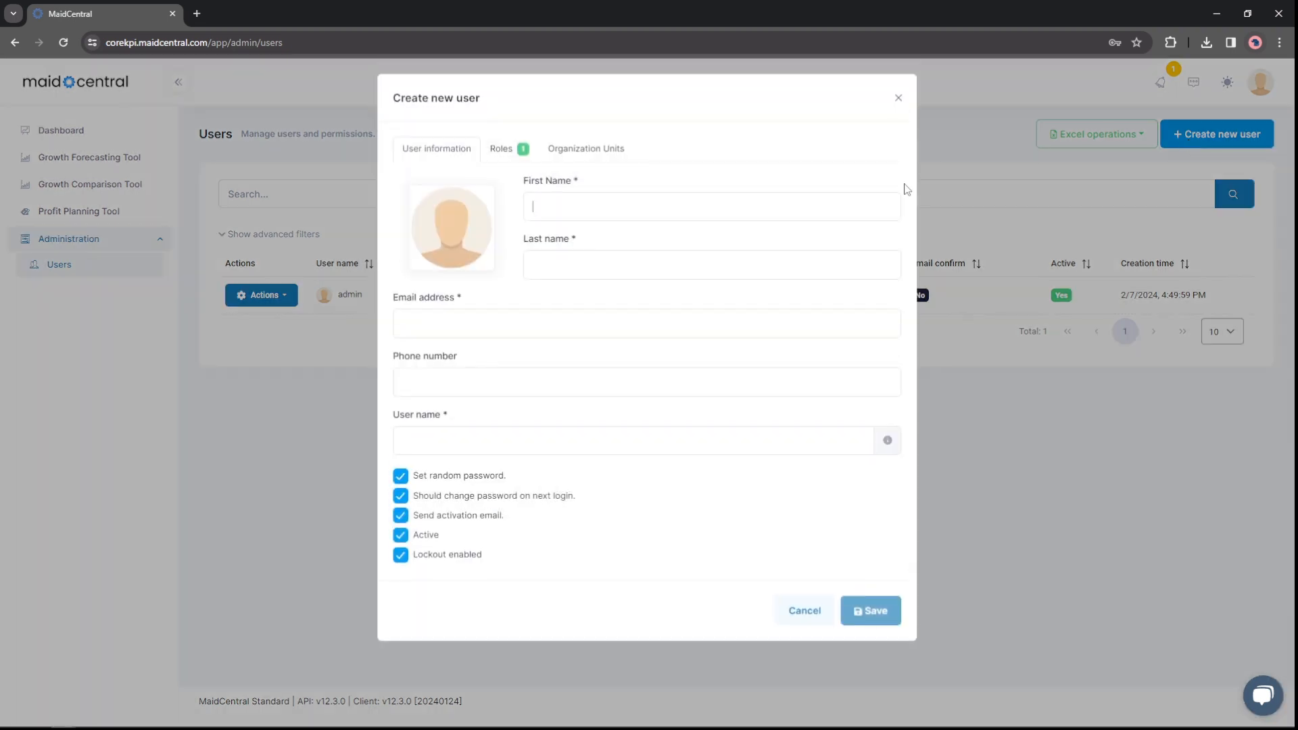
left_click(804, 611)
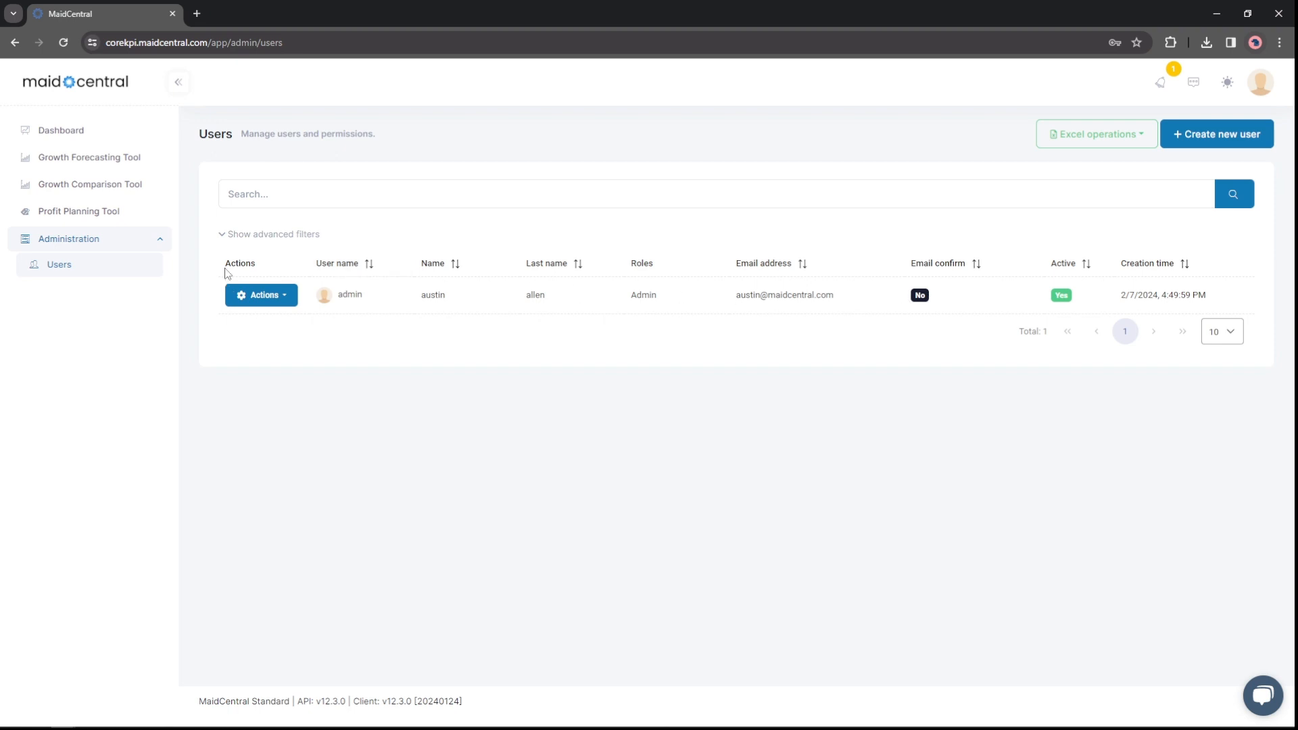
- Go to the MaidCentral blog at maidcentral.com/blog
left_click(323, 42)
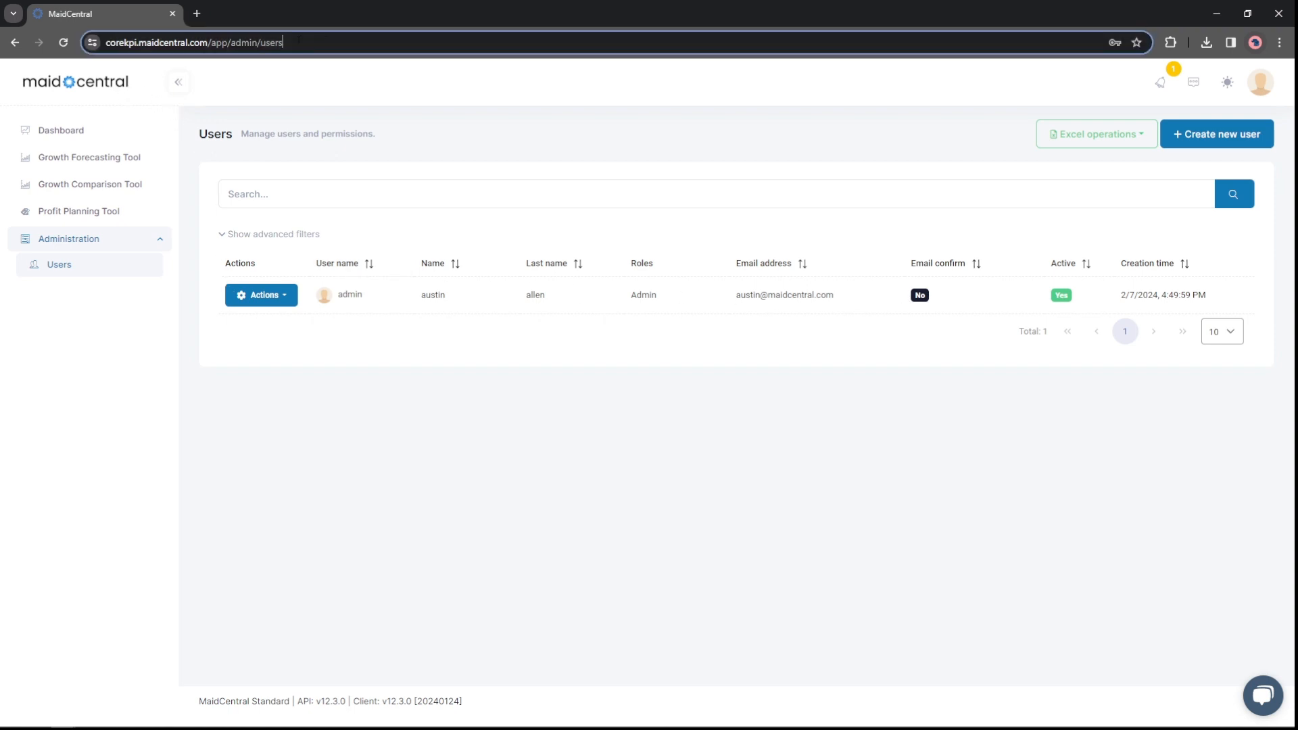
type("blog")
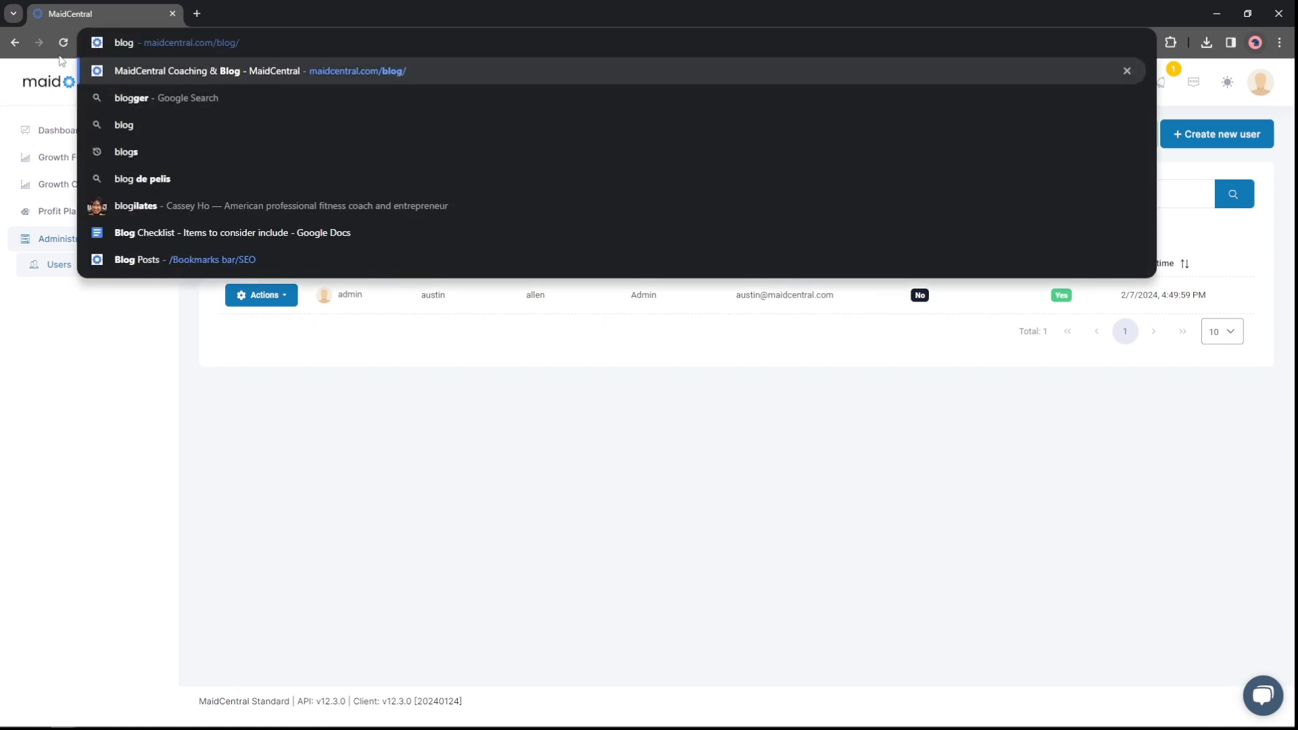
key("Return")
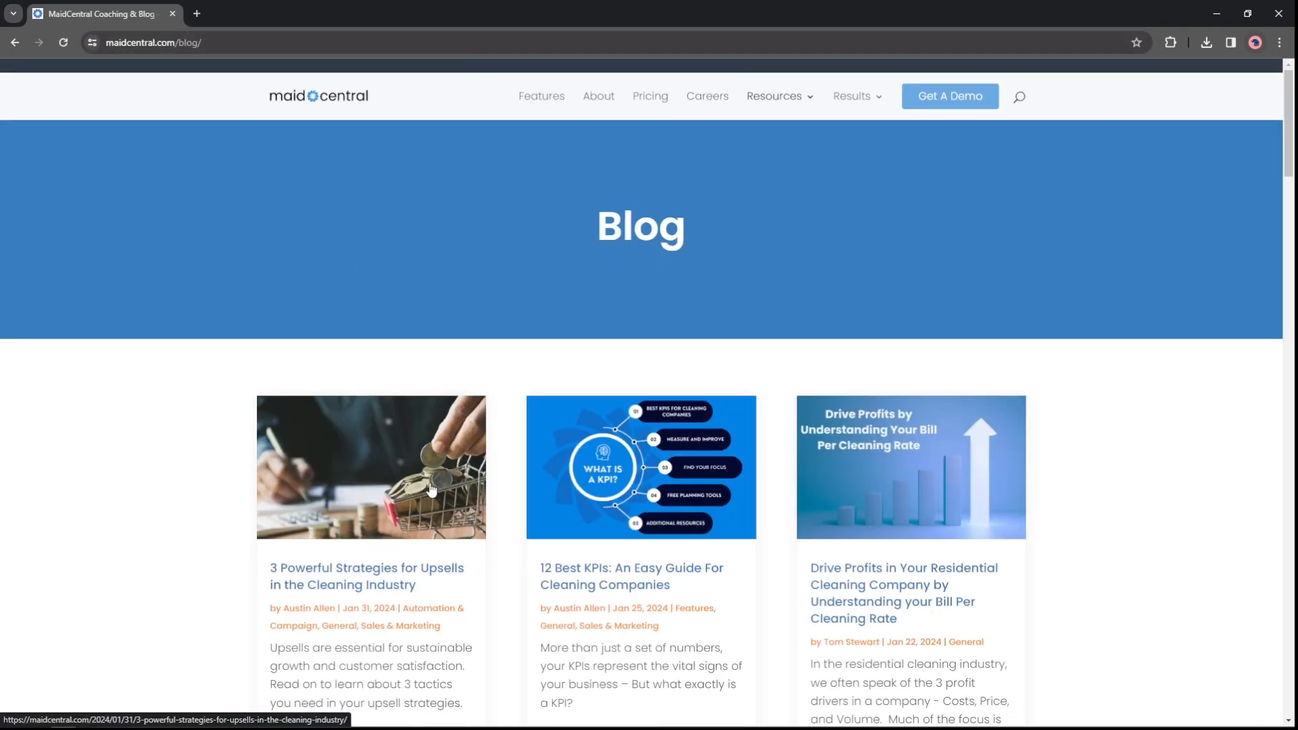